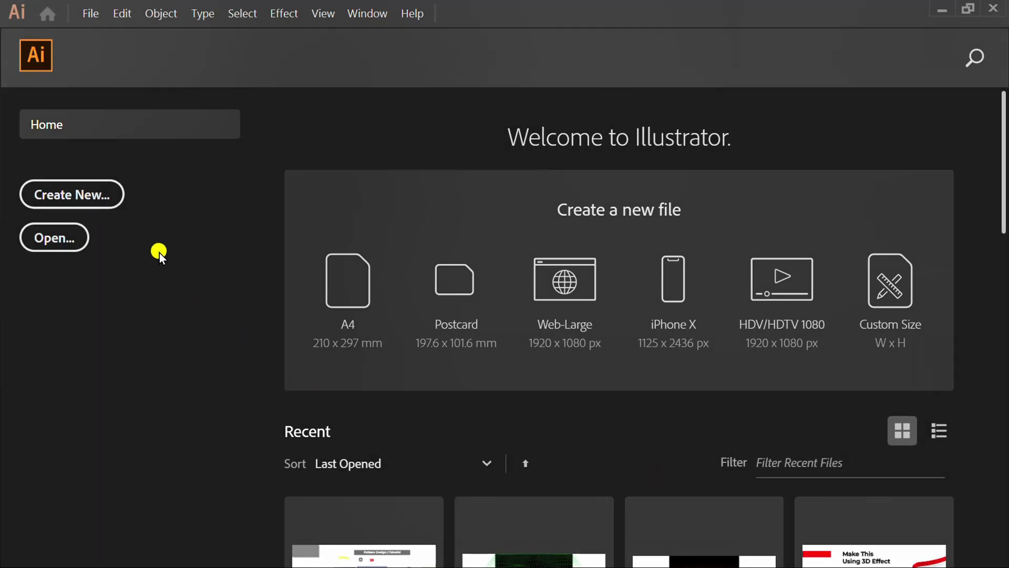
- Create a new 1280 × 720 pt document from the Home screen
{"action": "left_click", "coordinate": [77, 196]}
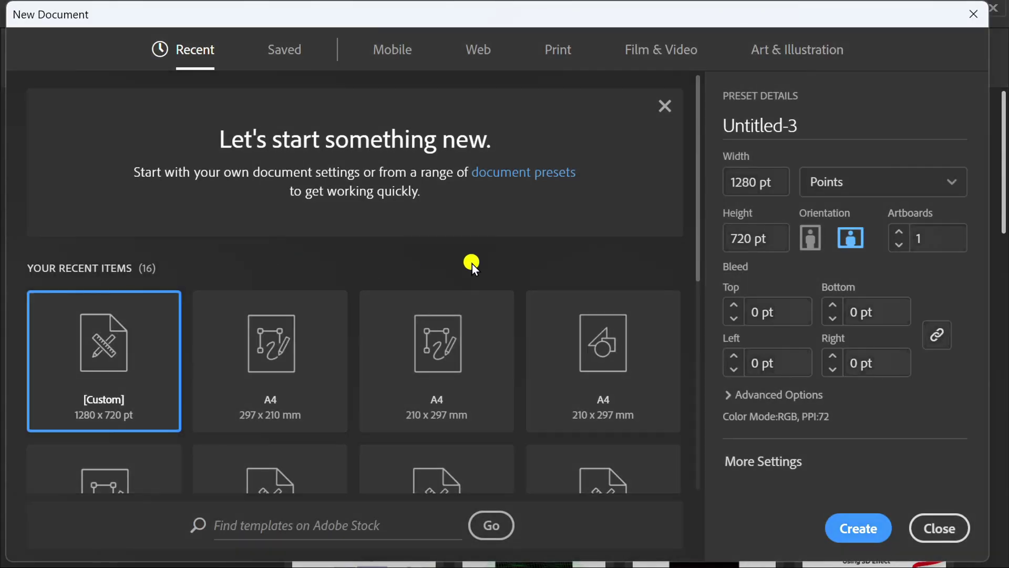
{"action": "left_click", "coordinate": [744, 193]}
{"action": "left_click", "coordinate": [777, 238]}
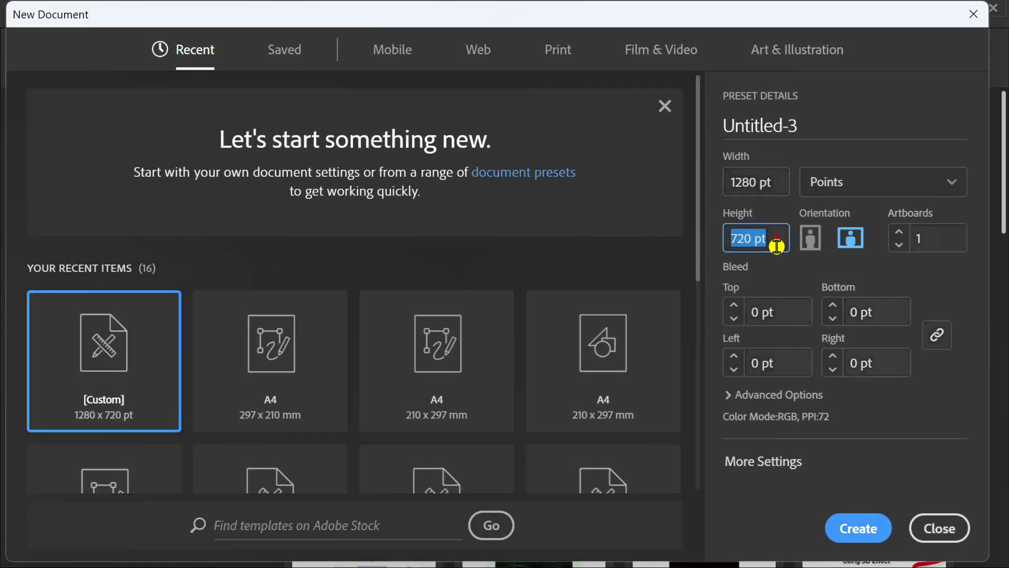
{"action": "left_click", "coordinate": [858, 525]}
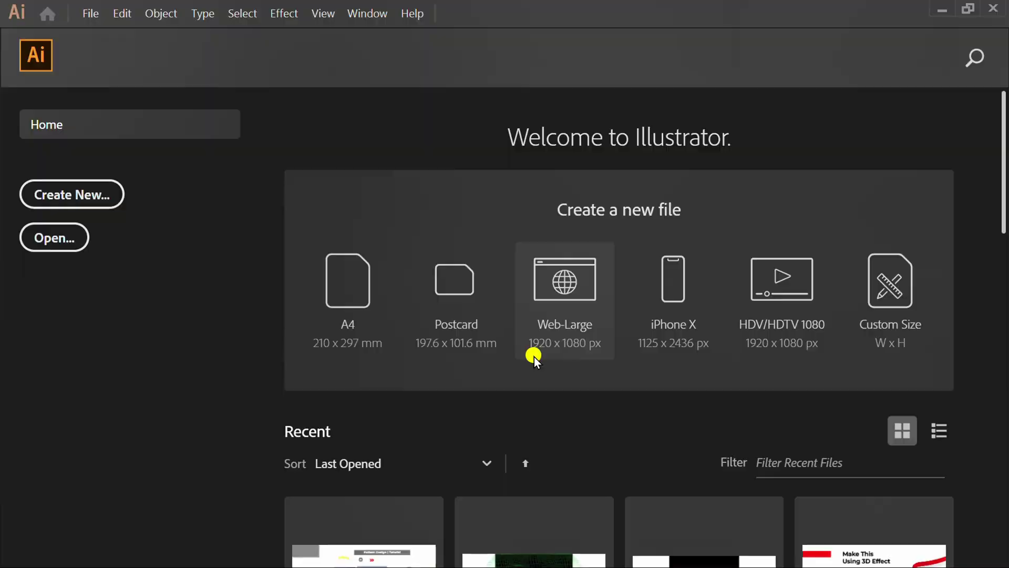
- Cover the artboard with a black rectangle with no stroke, then lock Layer 1
{"action": "key", "text": "m"}
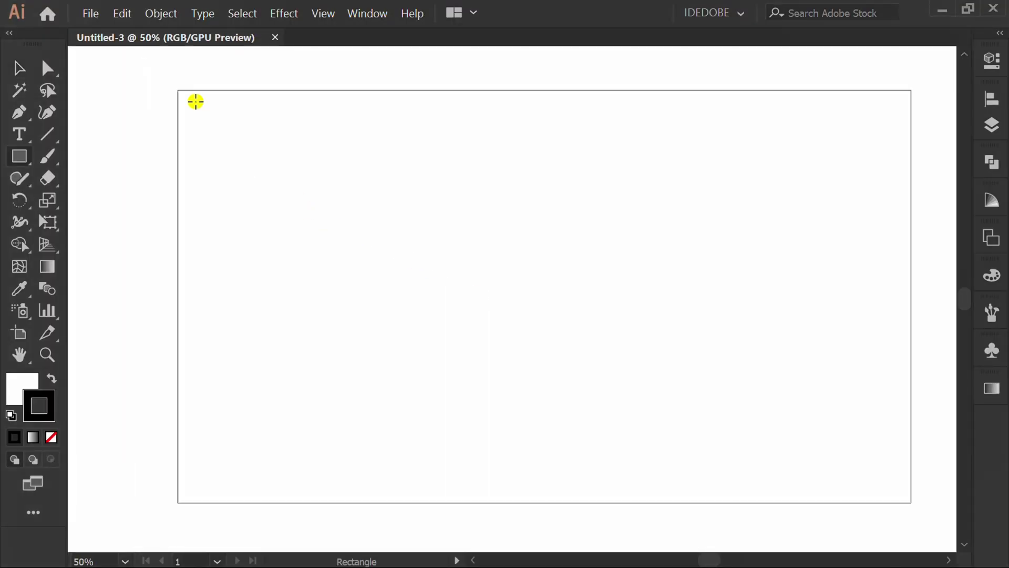
{"action": "left_click_drag", "start_coordinate": [179, 90], "coordinate": [912, 503]}
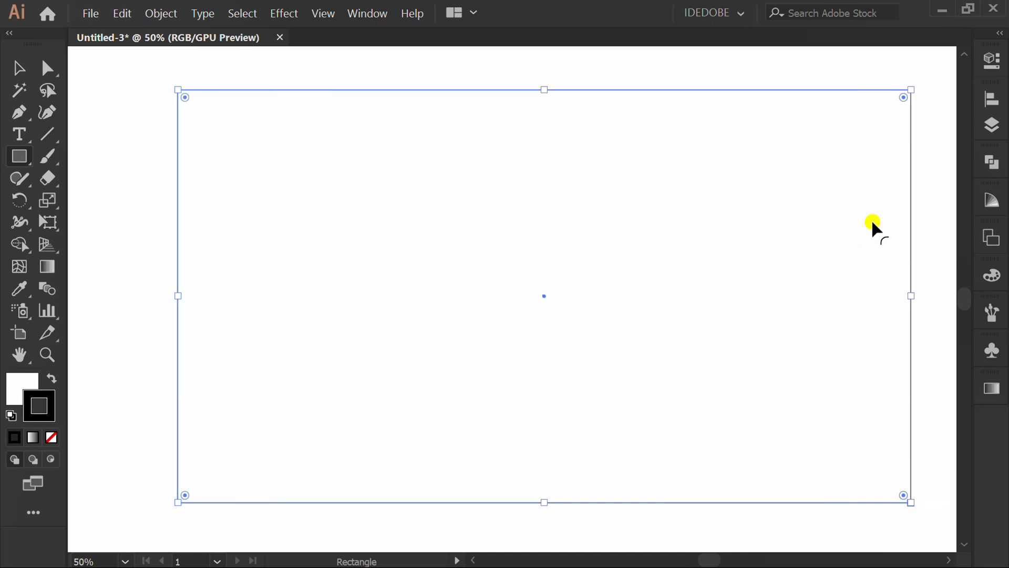
{"action": "left_click", "coordinate": [988, 62]}
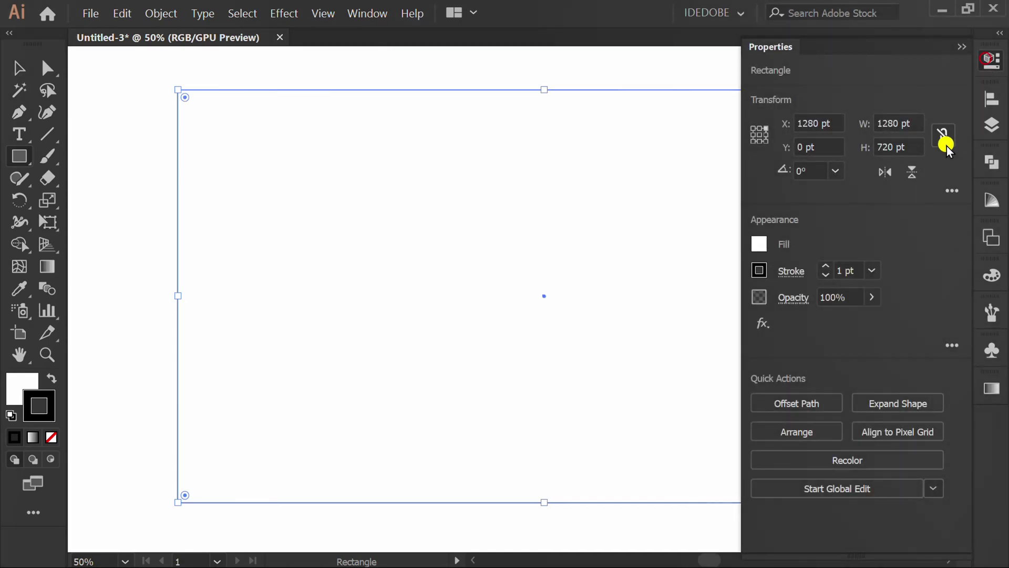
{"action": "left_click", "coordinate": [760, 242]}
{"action": "left_click", "coordinate": [597, 309]}
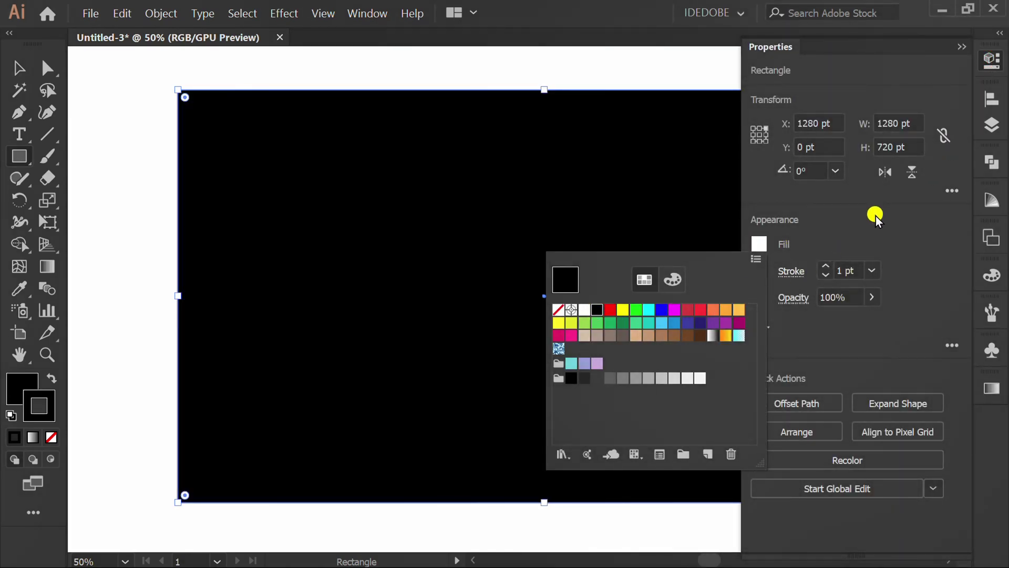
{"action": "left_click", "coordinate": [875, 214]}
{"action": "left_click", "coordinate": [761, 268]}
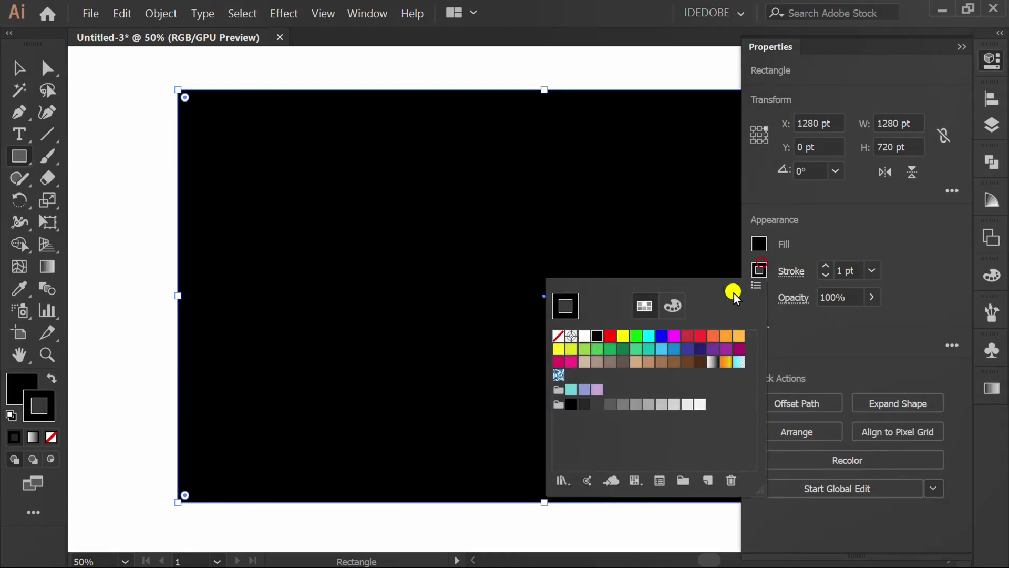
{"action": "left_click", "coordinate": [559, 336]}
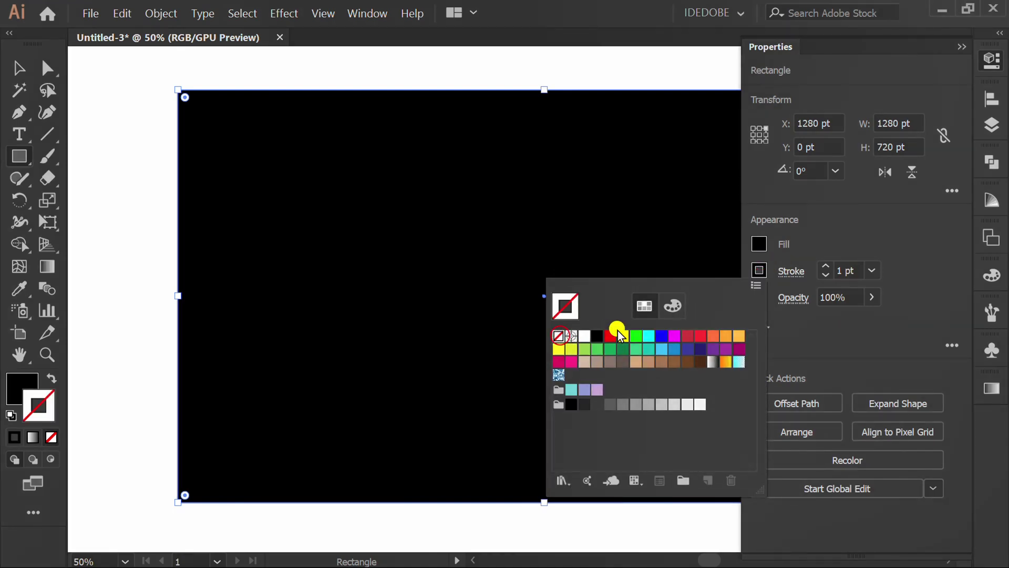
{"action": "left_click", "coordinate": [991, 128]}
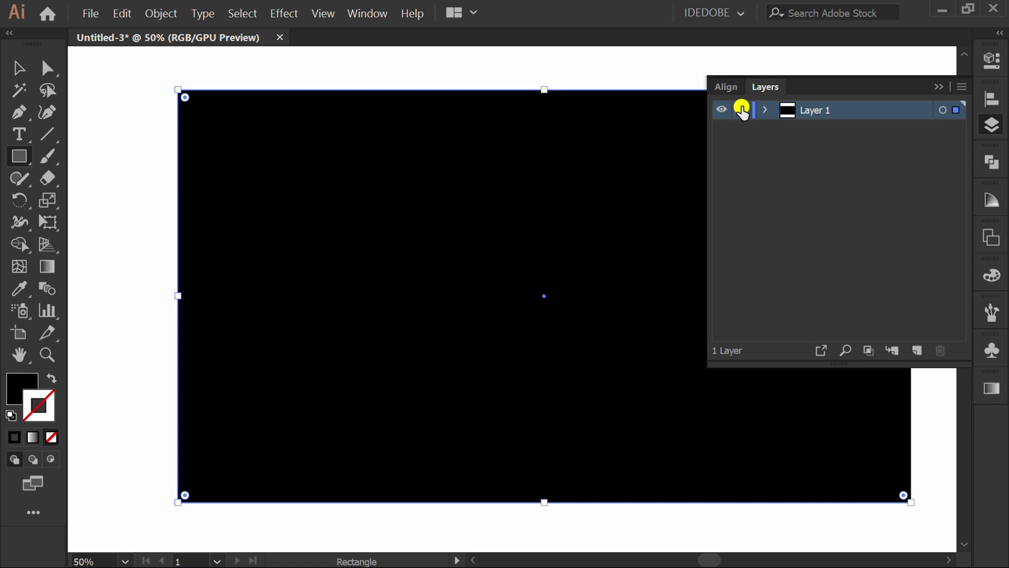
{"action": "left_click", "coordinate": [743, 109]}
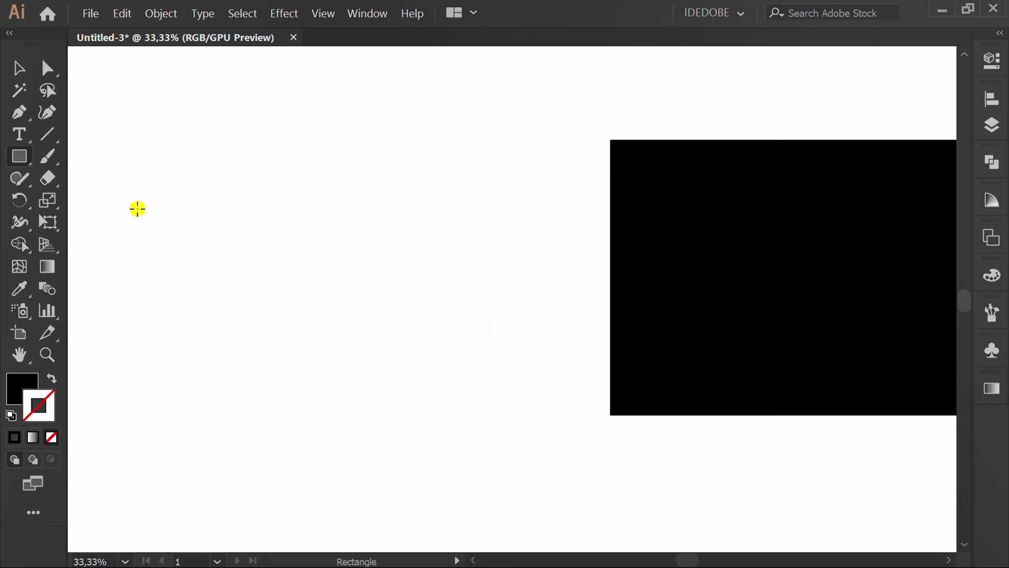
- Create a 400 × 400 pt circle and swap it to stroke only, no fill
{"action": "left_click_drag", "start_coordinate": [25, 156], "coordinate": [130, 199]}
{"action": "left_click", "coordinate": [393, 284]}
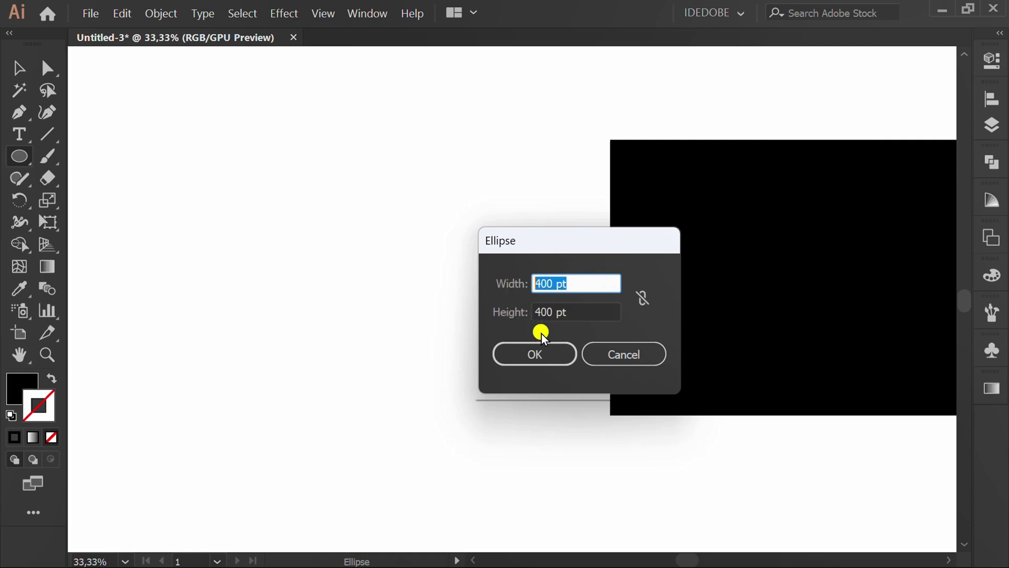
{"action": "left_click", "coordinate": [588, 312]}
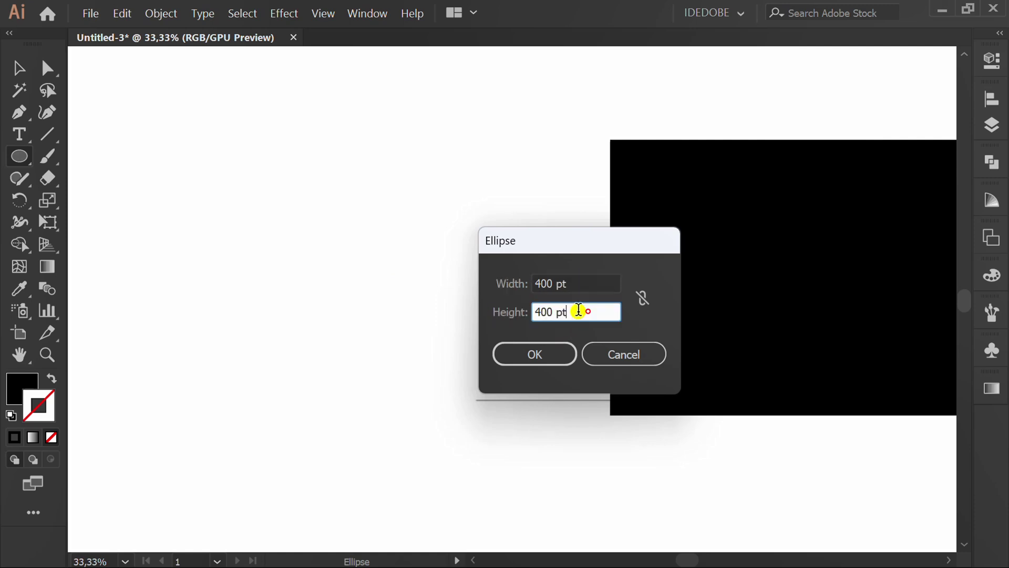
{"action": "left_click", "coordinate": [560, 354]}
{"action": "key", "text": "shift+x"}
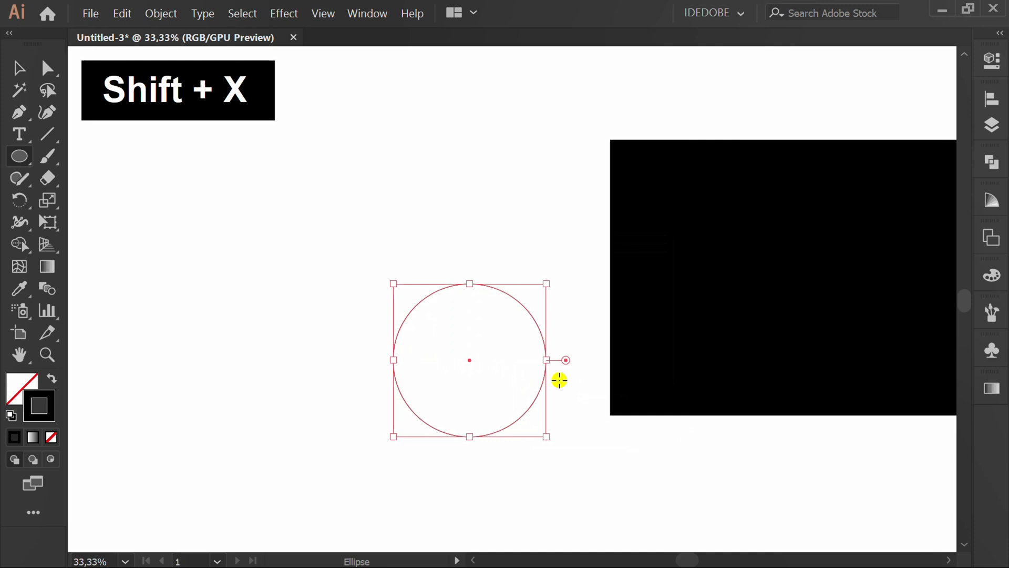
- Move the circle onto the black artboard and centre it with Align
{"action": "key", "text": "ctrl+minus"}
{"action": "left_click_drag", "start_coordinate": [420, 370], "coordinate": [709, 303]}
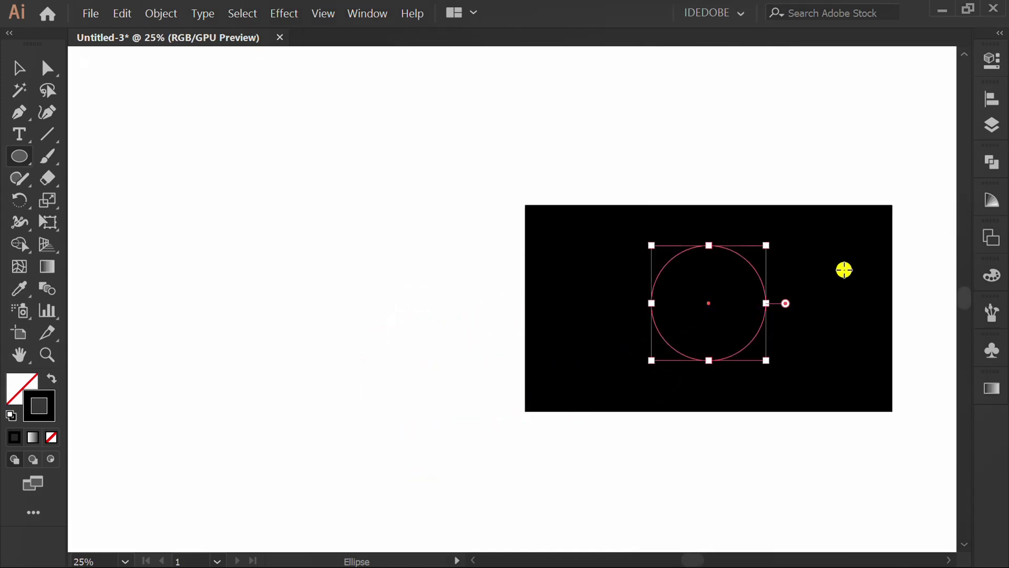
{"action": "left_click", "coordinate": [991, 95]}
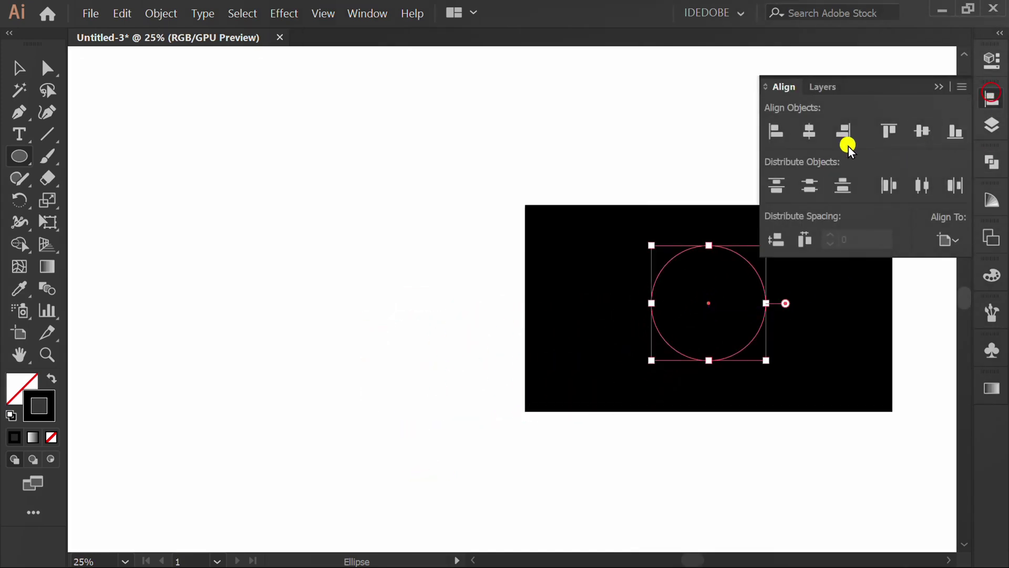
{"action": "left_click", "coordinate": [917, 131]}
{"action": "left_click", "coordinate": [940, 86]}
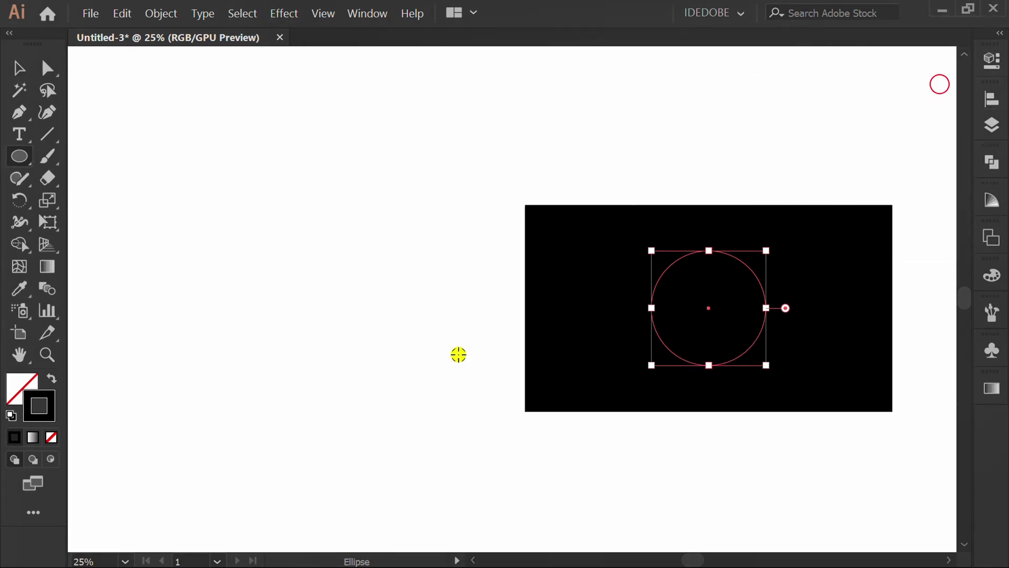
- Apply a gradient to the circle's stroke and make its left stop yellow
{"action": "key", "text": "ctrl+plus"}
{"action": "key", "text": "ctrl+plus"}
{"action": "key", "text": "ctrl+plus"}
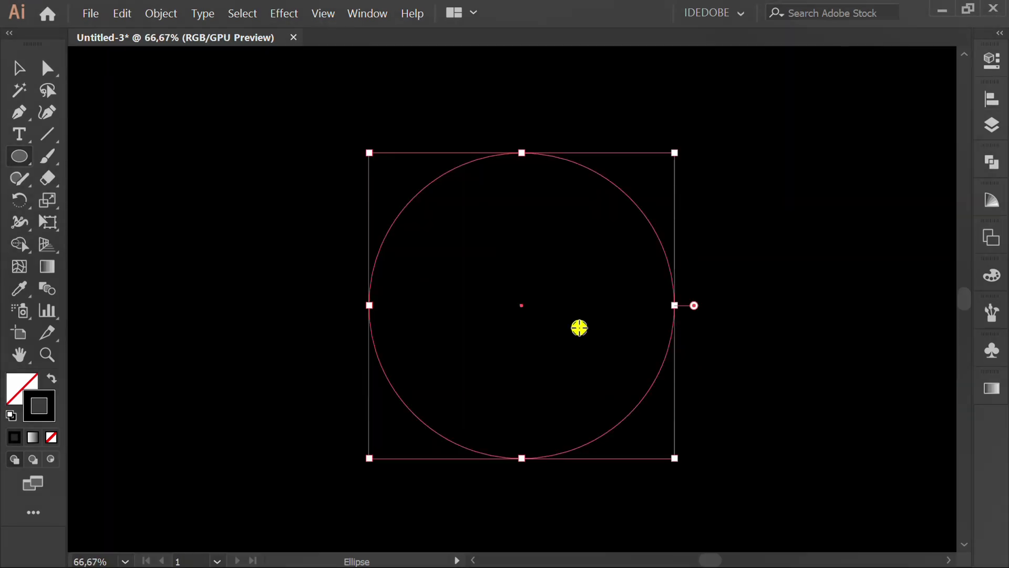
{"action": "left_click", "coordinate": [992, 389]}
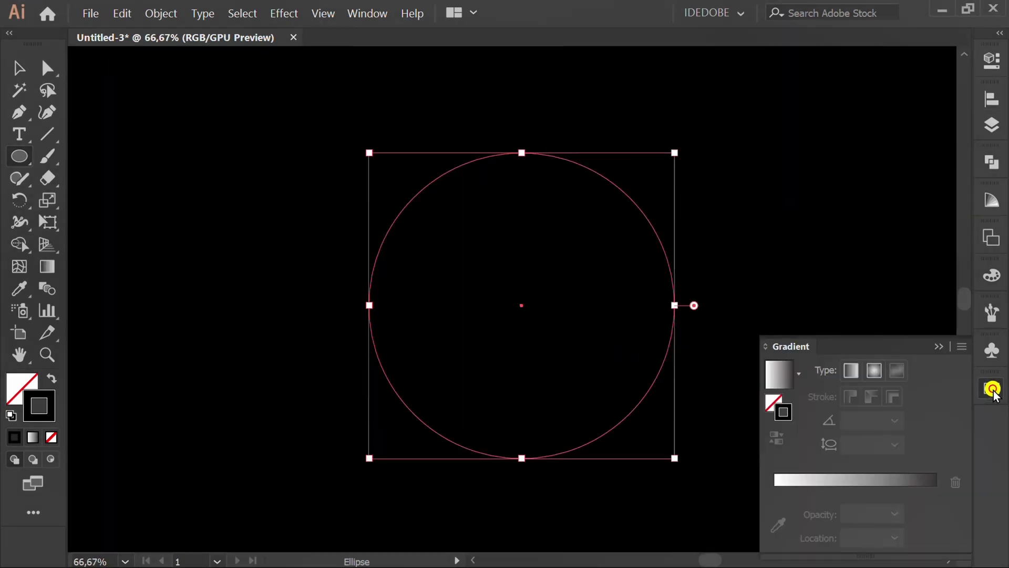
{"action": "left_click", "coordinate": [778, 372]}
{"action": "left_click", "coordinate": [784, 391]}
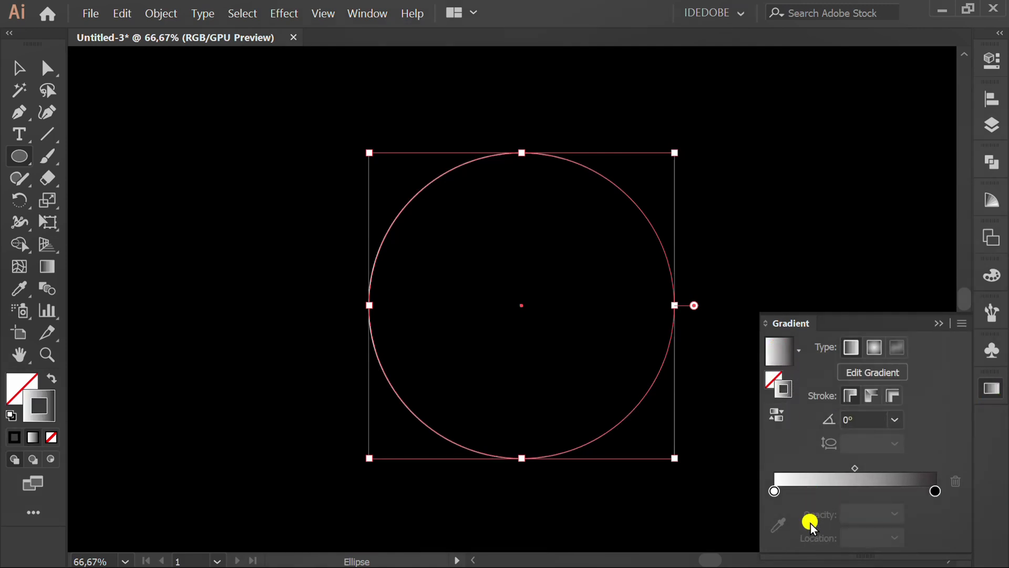
{"action": "double_click", "coordinate": [774, 492]}
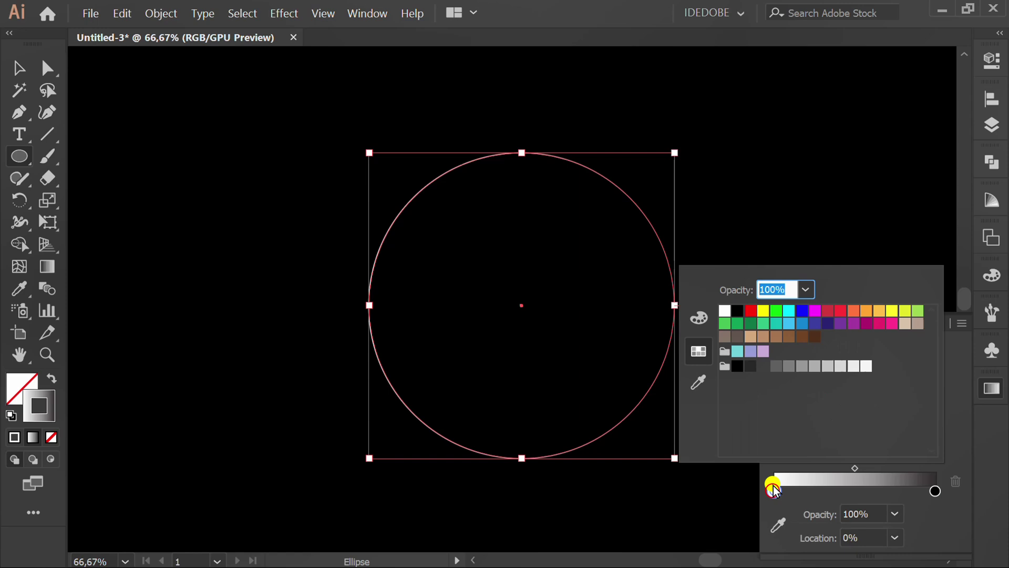
{"action": "left_click", "coordinate": [763, 312]}
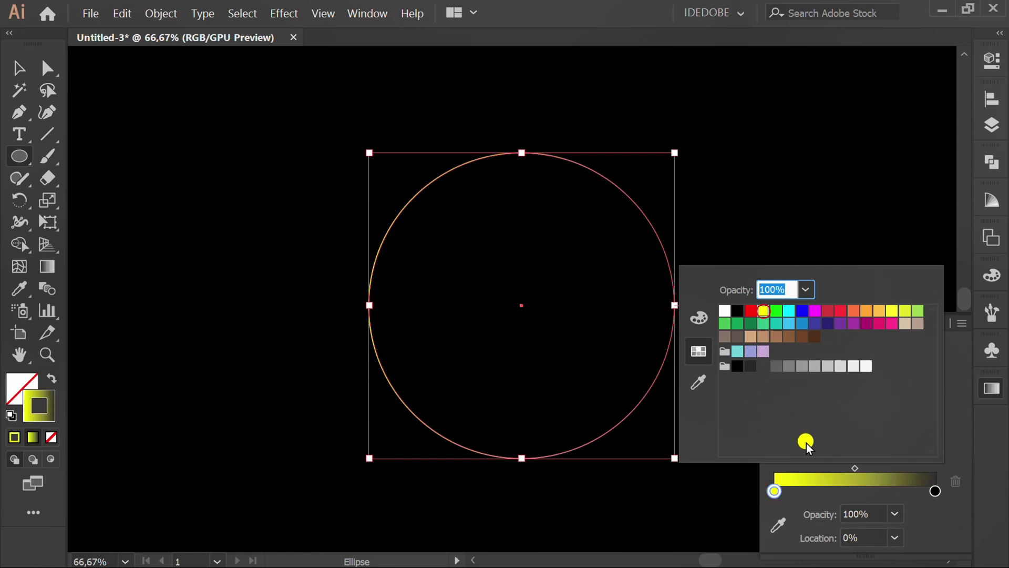
- Add a pink stop at 25.66%, a blue stop at 54.71%, and make the right stop cyan
{"action": "left_click", "coordinate": [816, 491]}
{"action": "double_click", "coordinate": [816, 492]}
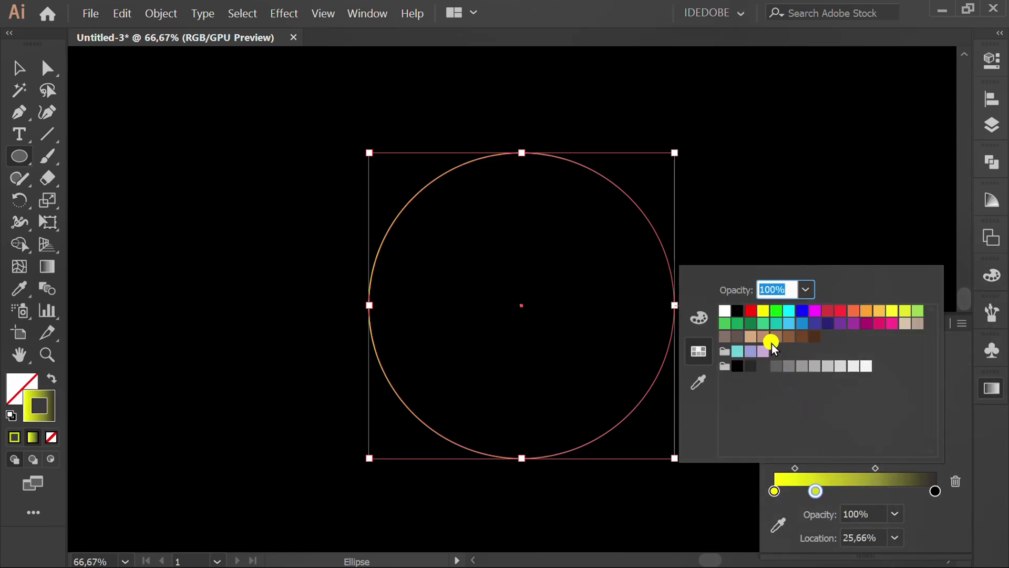
{"action": "left_click", "coordinate": [894, 323]}
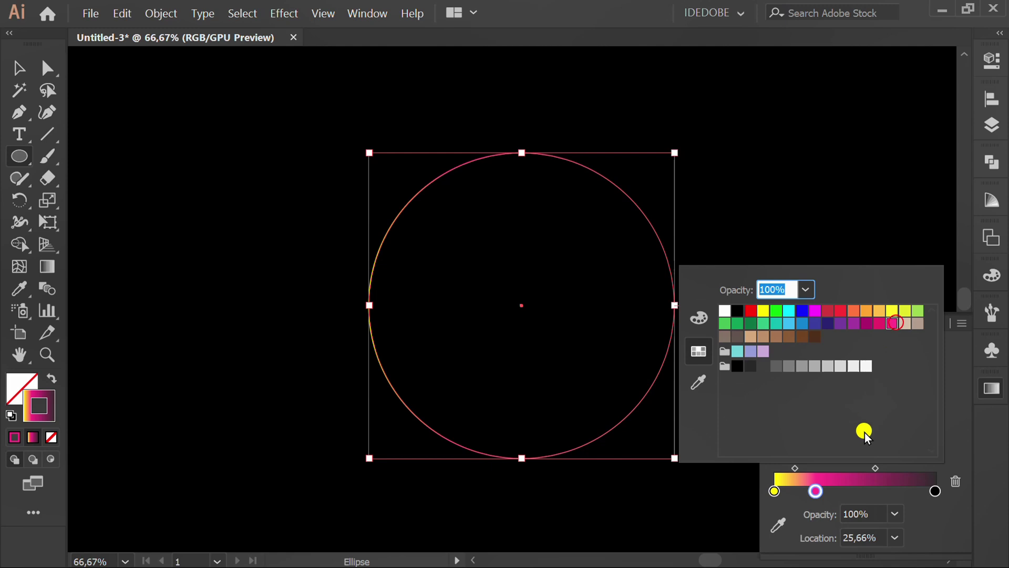
{"action": "left_click", "coordinate": [863, 487]}
{"action": "double_click", "coordinate": [862, 488]}
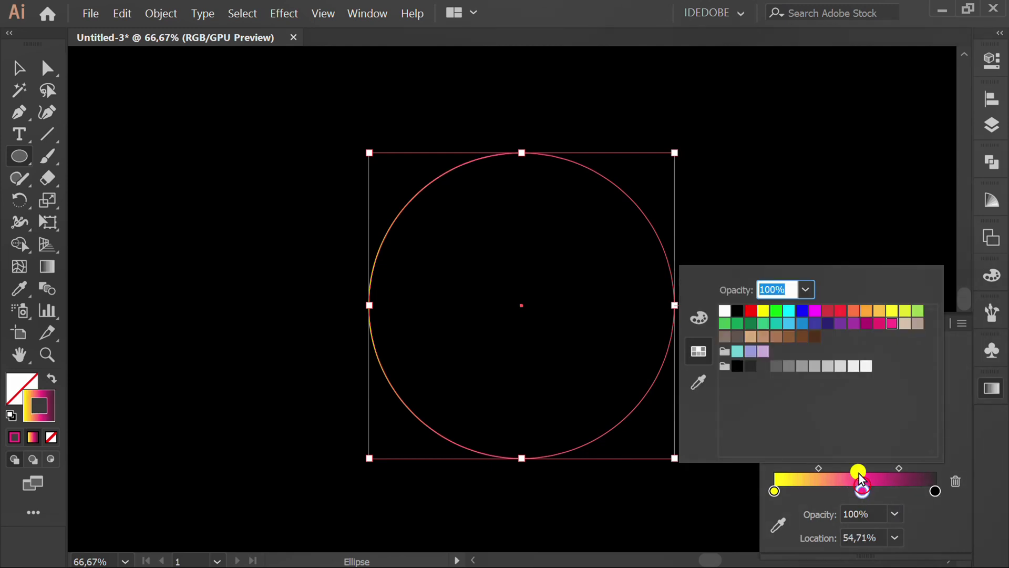
{"action": "left_click", "coordinate": [802, 313]}
{"action": "left_click", "coordinate": [936, 491]}
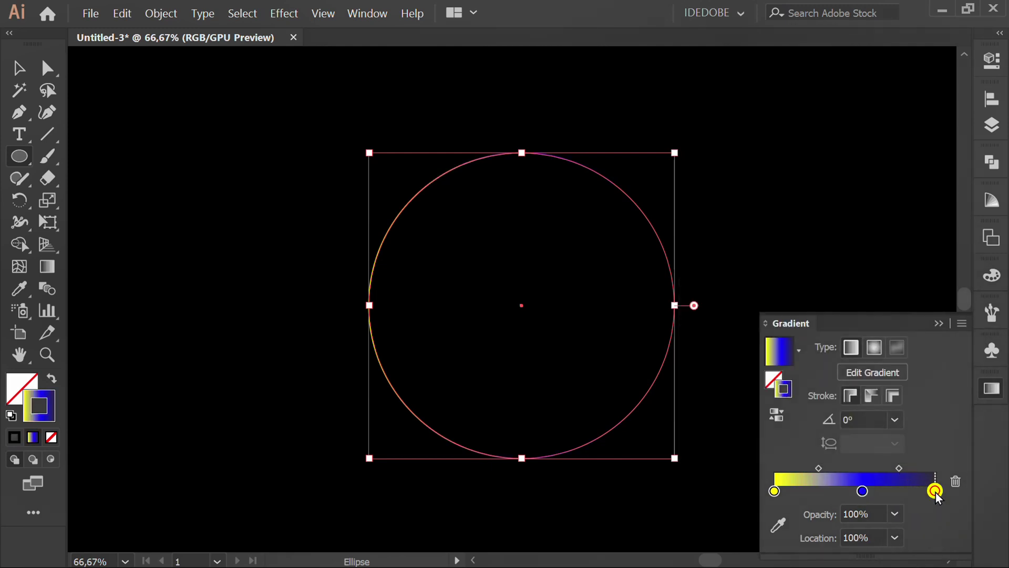
{"action": "double_click", "coordinate": [936, 491]}
{"action": "left_click", "coordinate": [789, 313]}
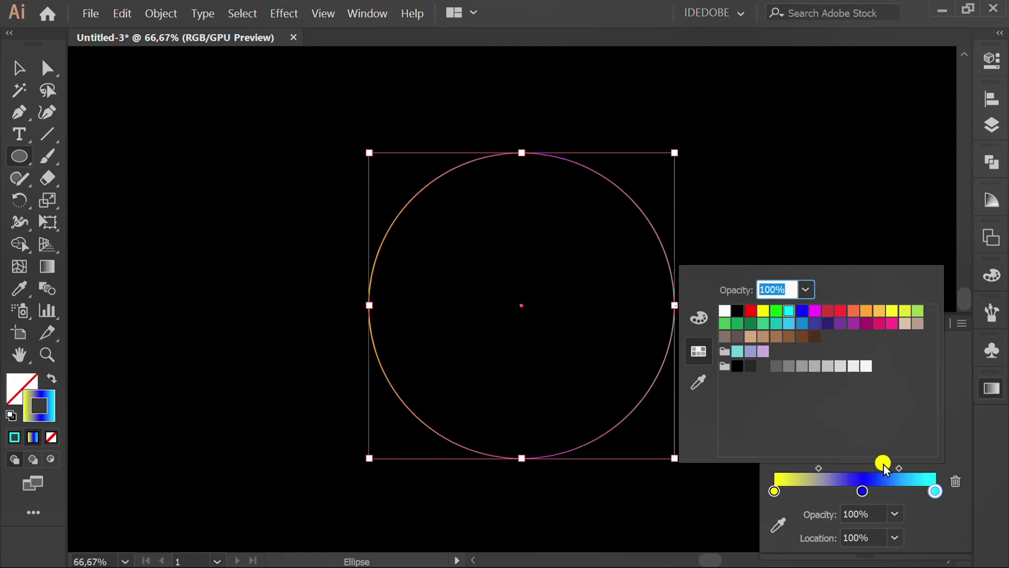
{"action": "left_click", "coordinate": [947, 517]}
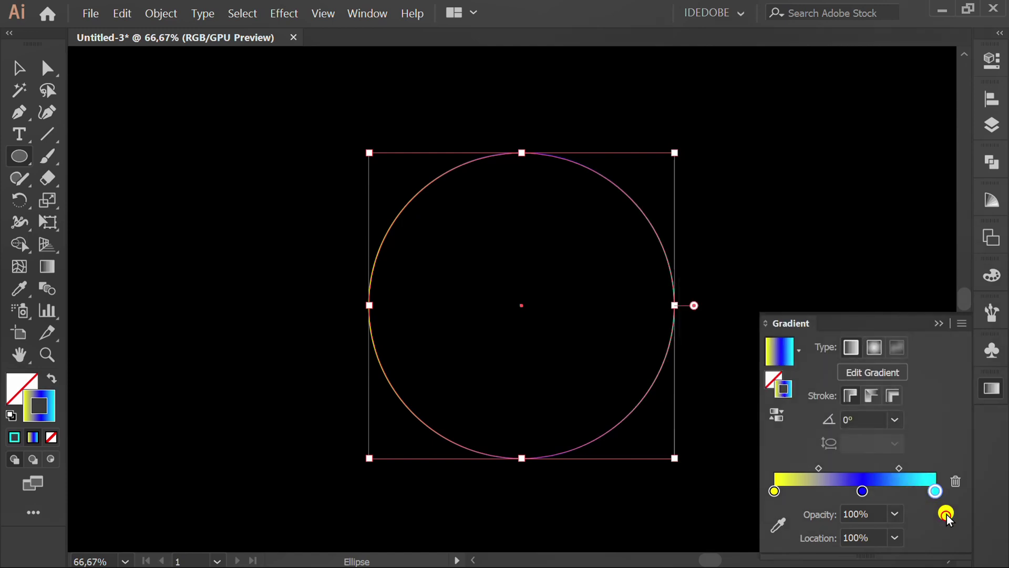
- Set the gradient angle to -90° and shift the middle stop to 70.99%
{"action": "left_click", "coordinate": [892, 420]}
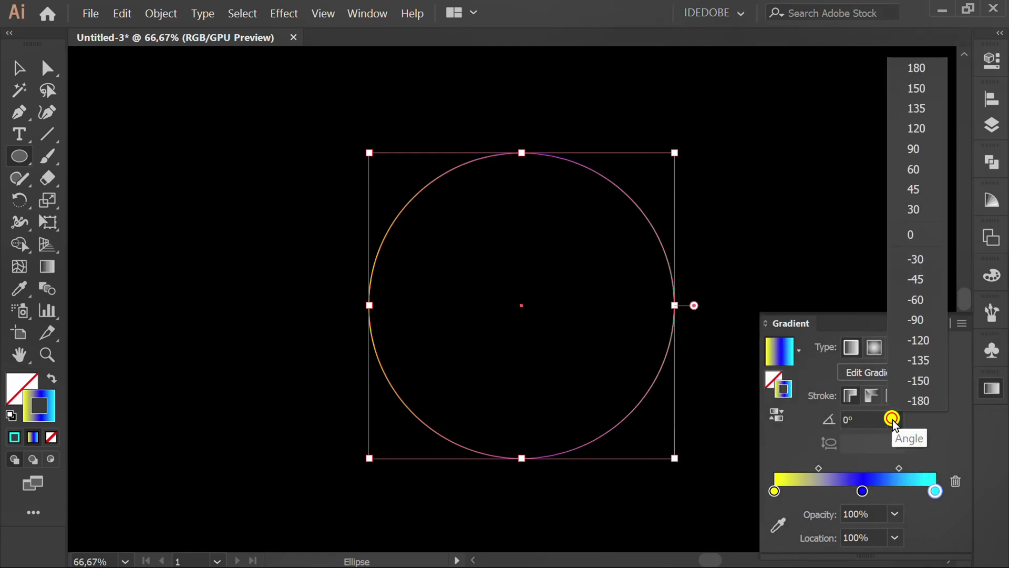
{"action": "left_click", "coordinate": [922, 318]}
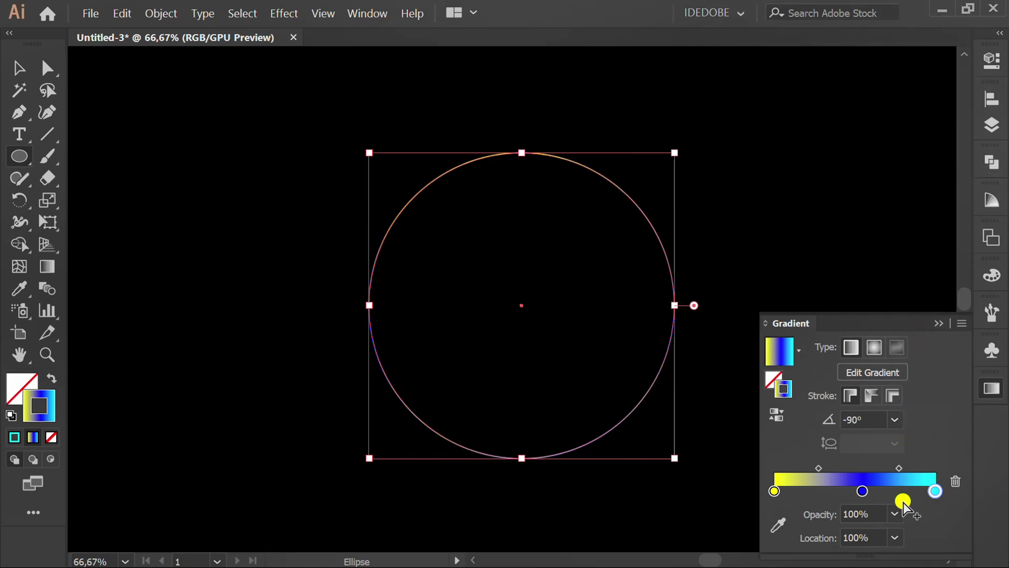
{"action": "left_click_drag", "start_coordinate": [861, 491], "coordinate": [888, 491]}
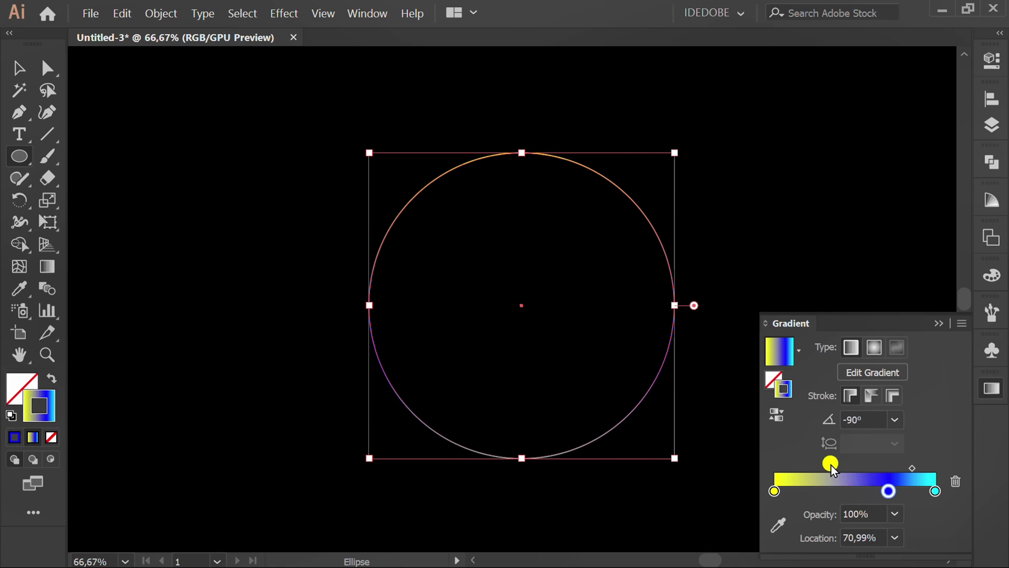
{"action": "left_click_drag", "start_coordinate": [831, 465], "coordinate": [850, 466]}
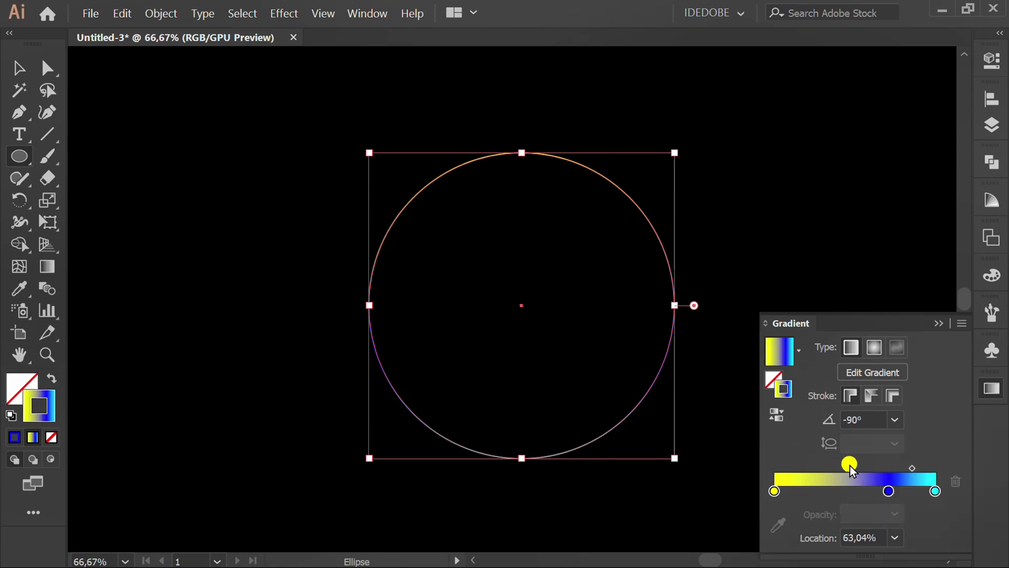
- Recolour the middle gradient stop pink and nudge the blue stop slightly left
{"action": "left_click", "coordinate": [829, 492]}
{"action": "double_click", "coordinate": [830, 493]}
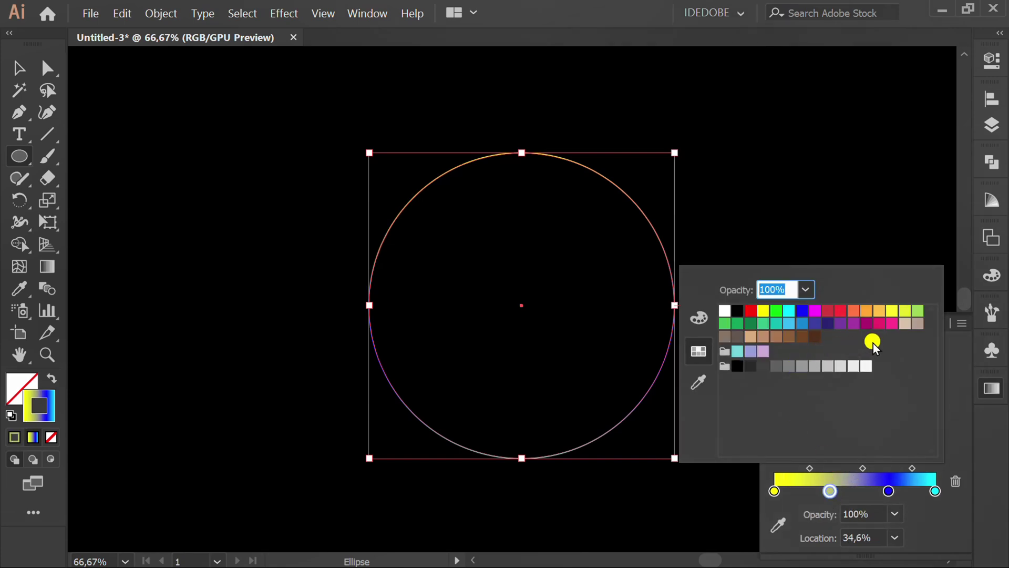
{"action": "left_click", "coordinate": [892, 323]}
{"action": "left_click", "coordinate": [933, 508]}
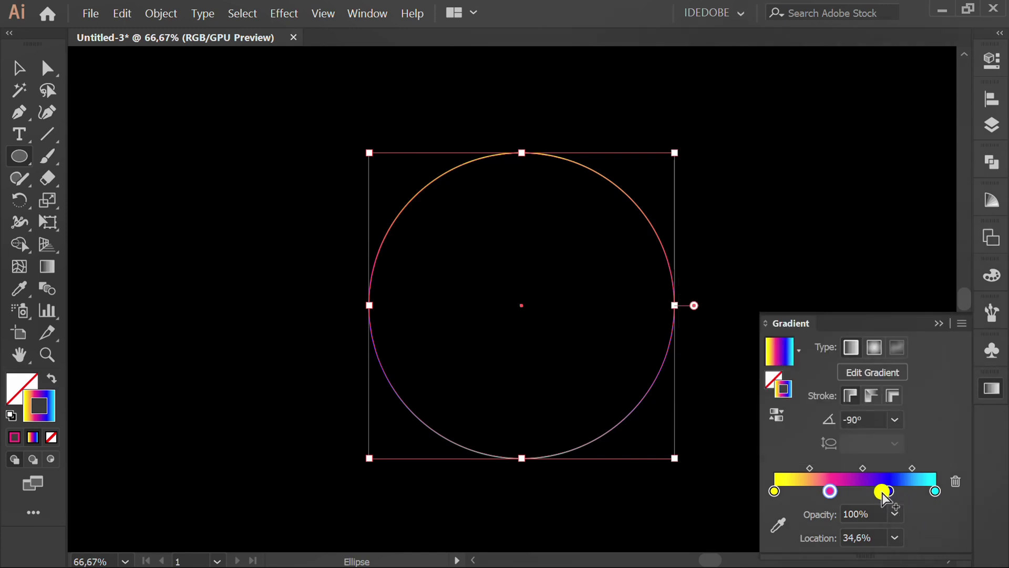
{"action": "left_click_drag", "start_coordinate": [884, 493], "coordinate": [882, 491]}
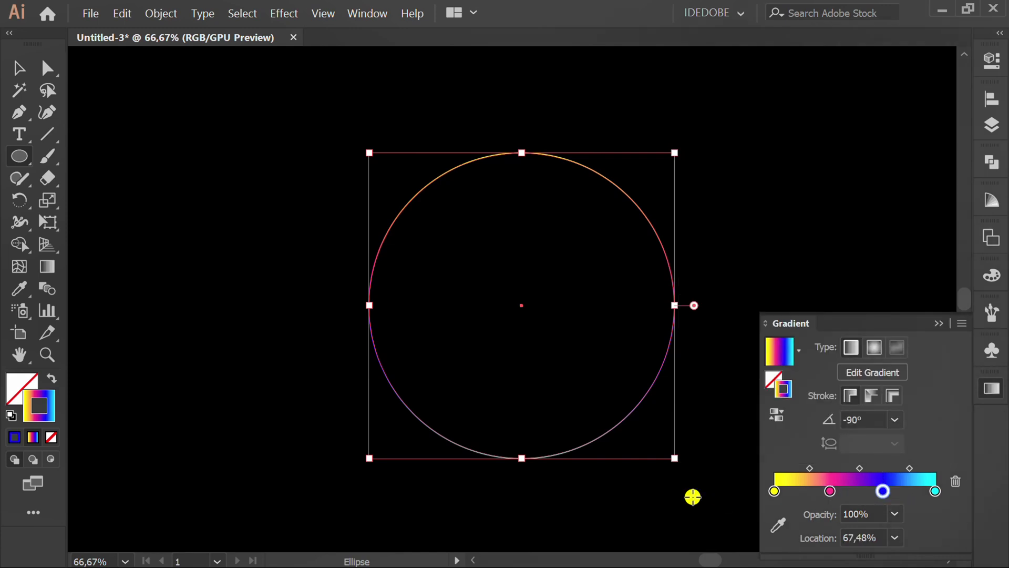
- Copy the gradient circle, lock the original with Ctrl+2, and paste a copy in front
{"action": "key", "text": "v"}
{"action": "left_click", "coordinate": [613, 501]}
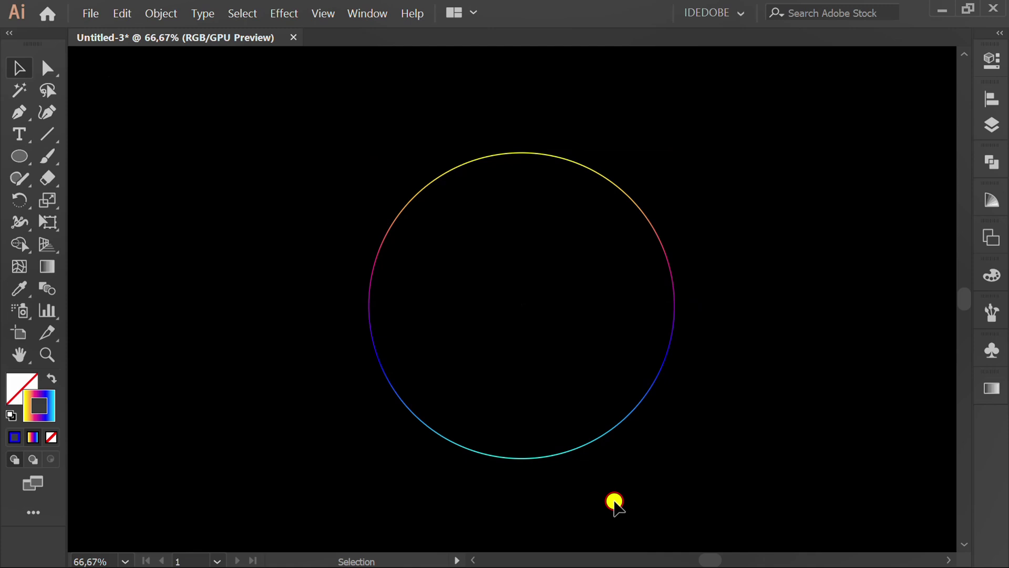
{"action": "left_click_drag", "start_coordinate": [689, 124], "coordinate": [583, 280]}
{"action": "key", "text": "ctrl"}
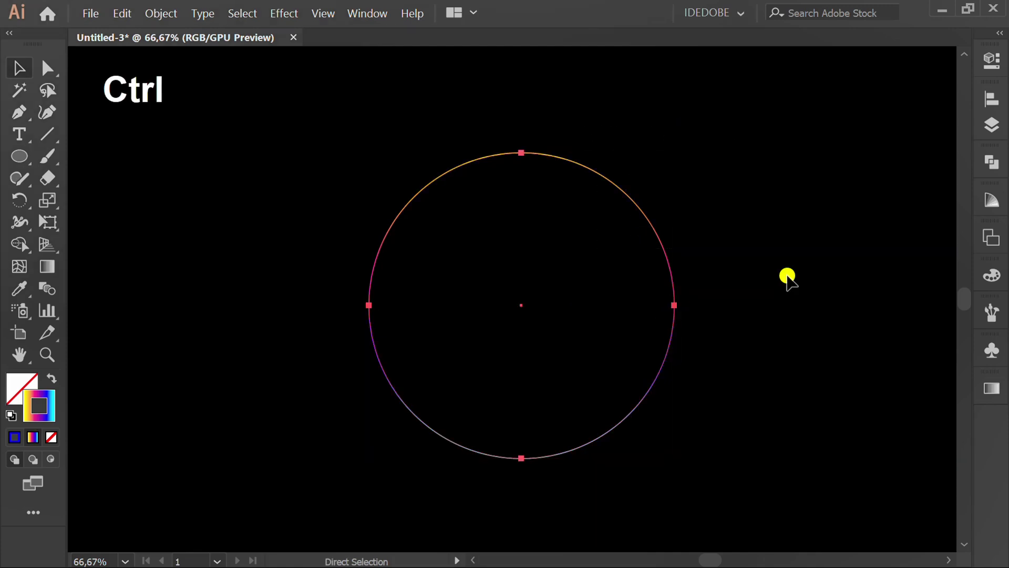
{"action": "key", "text": "ctrl+c"}
{"action": "key", "text": "ctrl+2"}
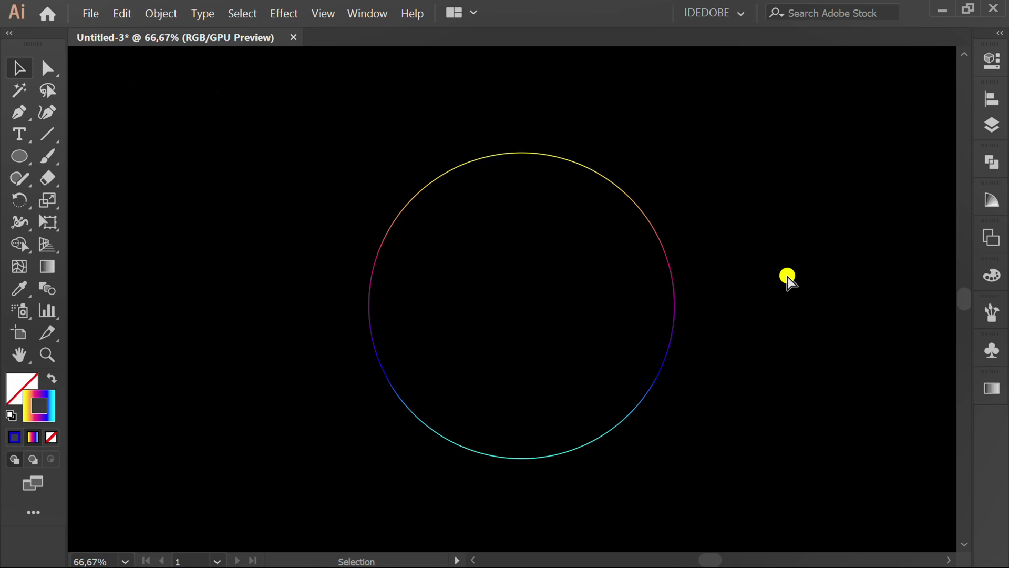
{"action": "key", "text": "ctrl+f"}
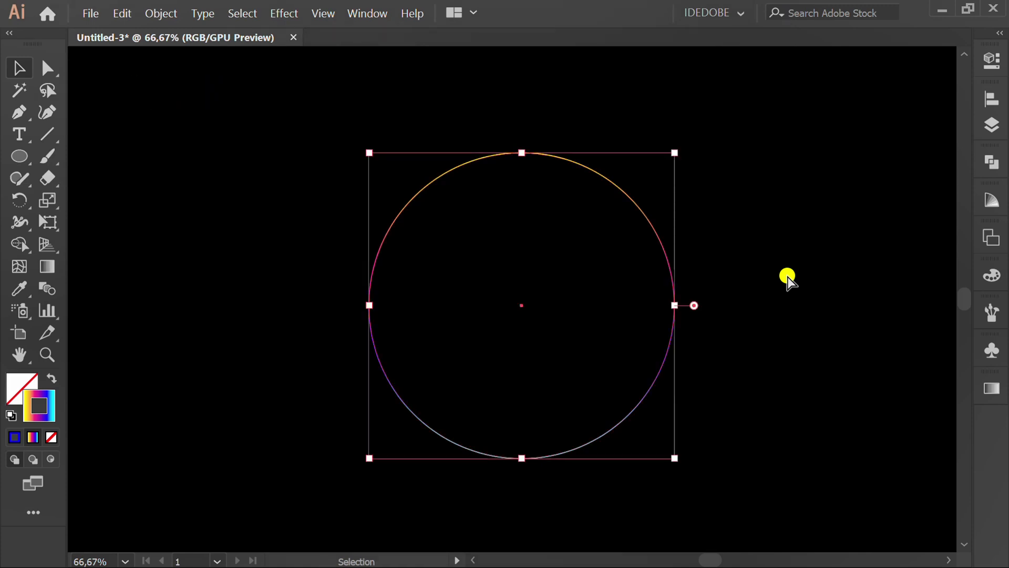
{"action": "left_click_drag", "start_coordinate": [525, 308], "coordinate": [408, 386]}
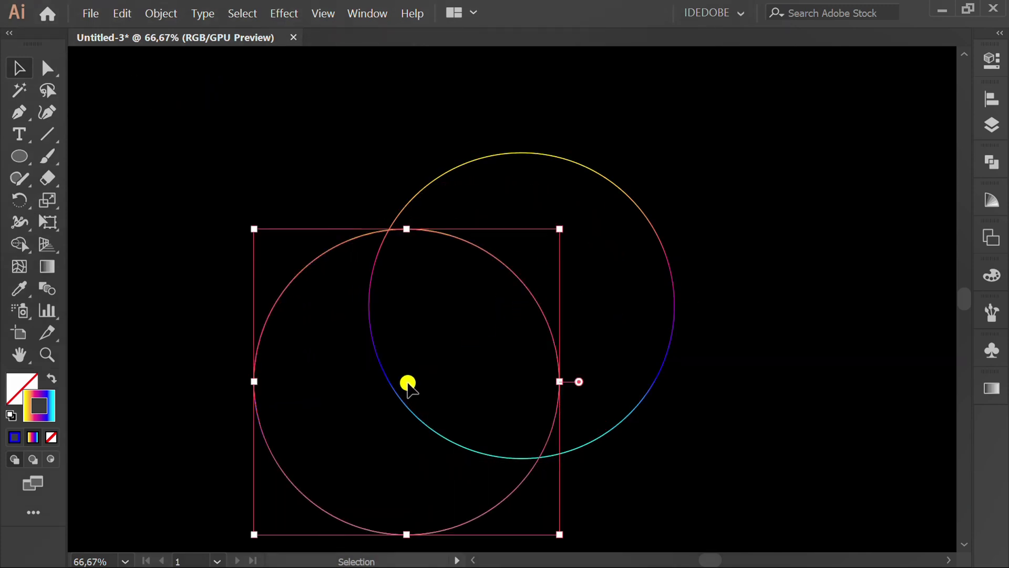
{"action": "key", "text": "ctrl+z"}
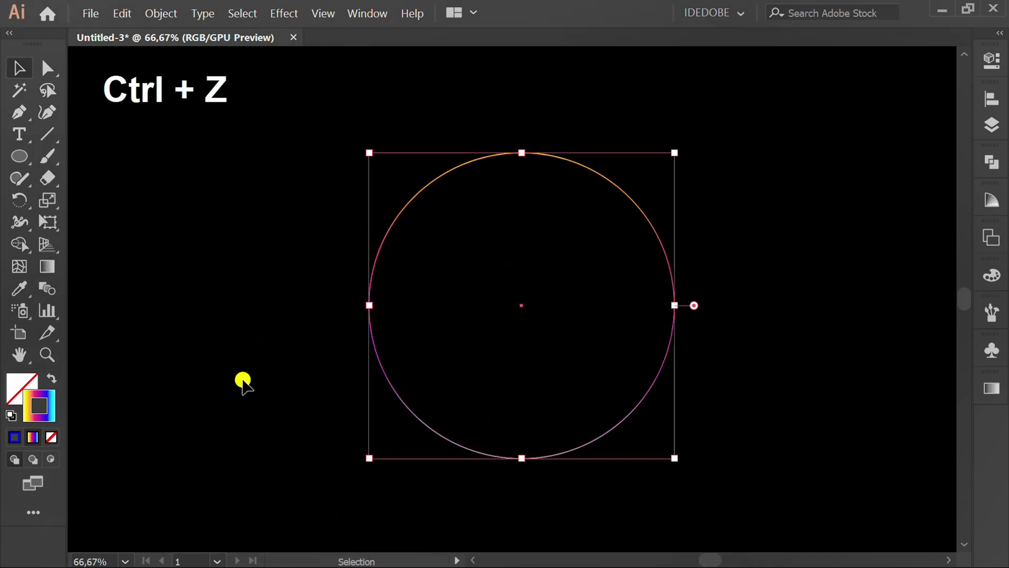
- Add eight anchor points around the circle copy with the Curvature Tool
{"action": "left_click", "coordinate": [48, 113]}
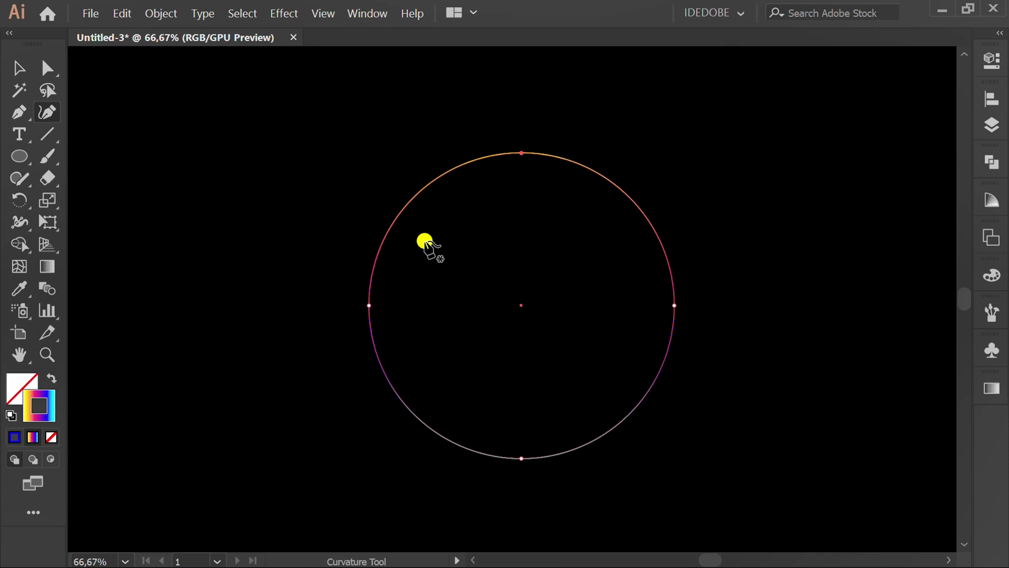
{"action": "left_click", "coordinate": [389, 229]}
{"action": "left_click", "coordinate": [437, 178]}
{"action": "left_click", "coordinate": [595, 174]}
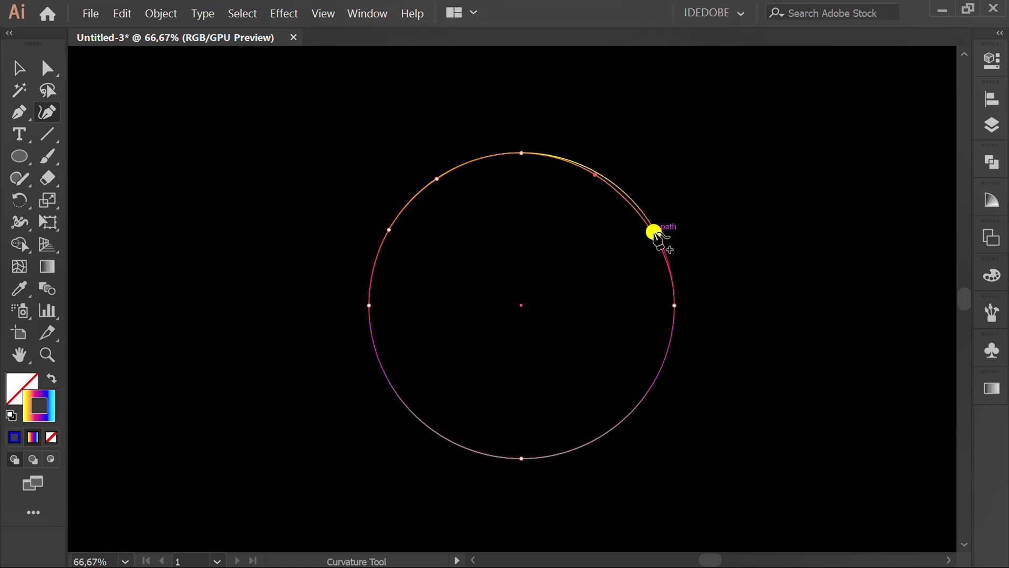
{"action": "left_click", "coordinate": [652, 229]}
{"action": "left_click", "coordinate": [654, 380]}
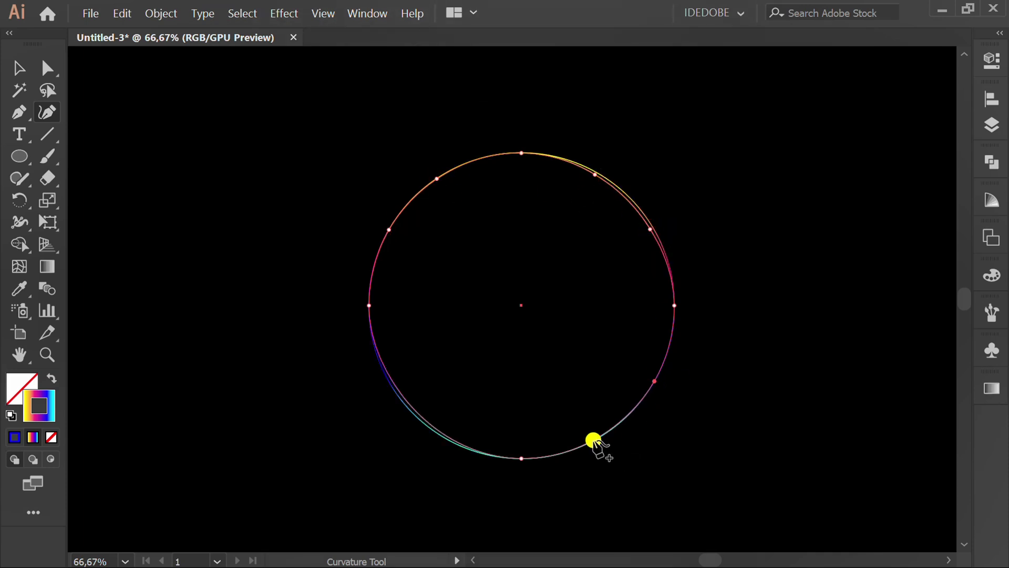
{"action": "left_click", "coordinate": [594, 439]}
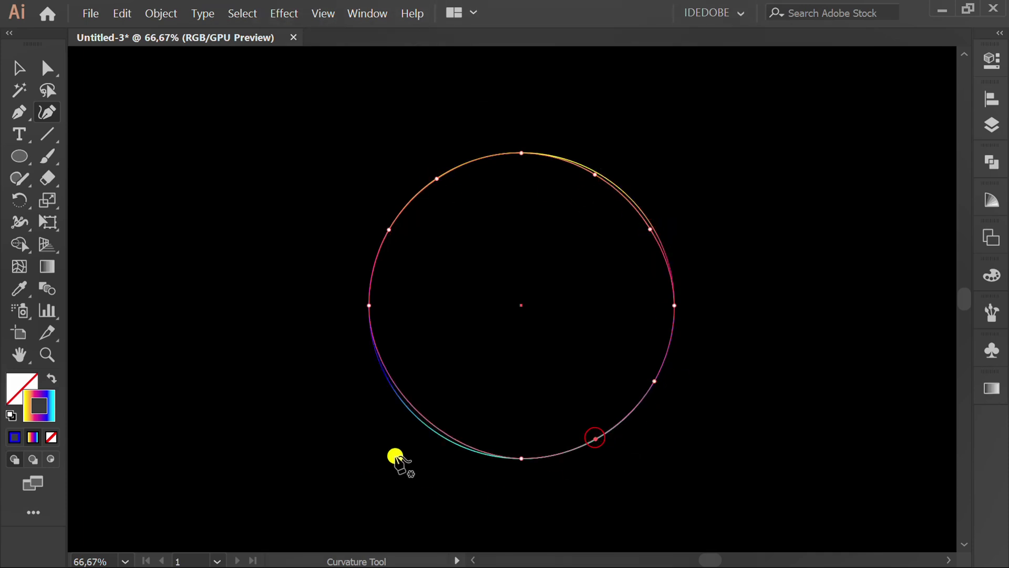
{"action": "left_click", "coordinate": [431, 422]}
{"action": "left_click", "coordinate": [388, 372]}
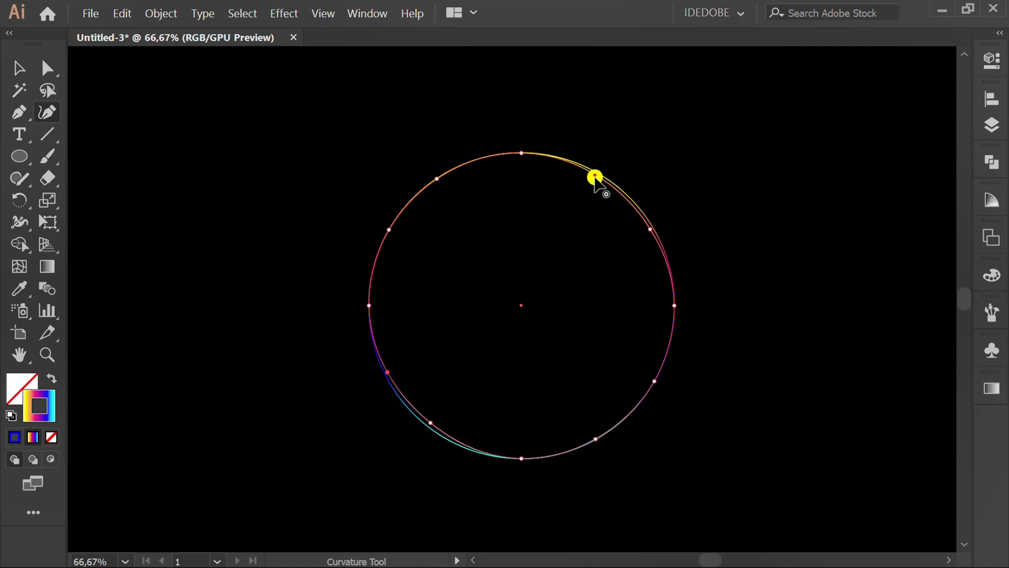
- Drag several anchor points inward to bend the copy into a wavy, dented outline
{"action": "left_click_drag", "start_coordinate": [650, 229], "coordinate": [606, 265]}
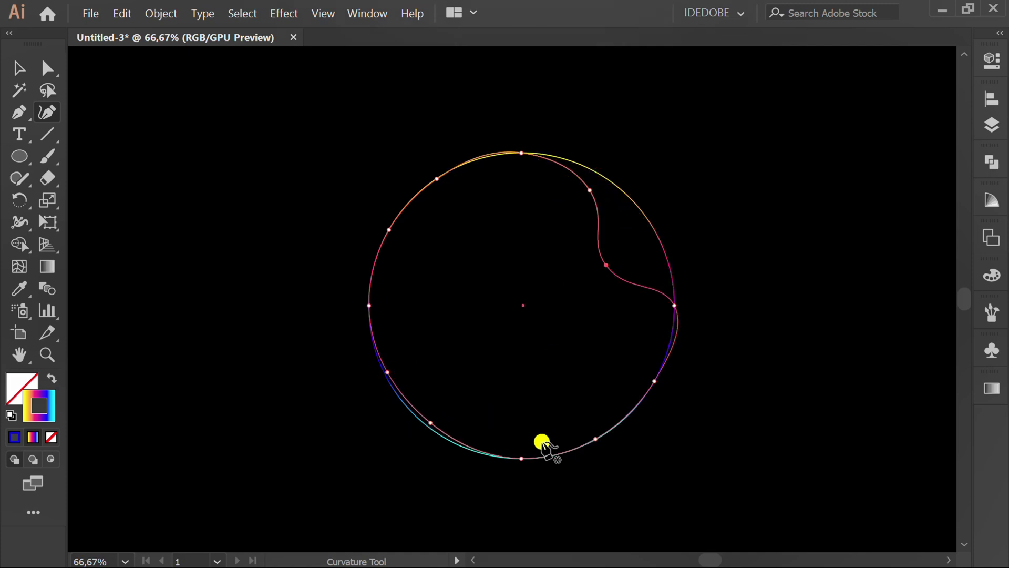
{"action": "left_click_drag", "start_coordinate": [522, 459], "coordinate": [519, 447]}
{"action": "left_click_drag", "start_coordinate": [430, 422], "coordinate": [458, 408]}
{"action": "left_click_drag", "start_coordinate": [521, 448], "coordinate": [483, 438]}
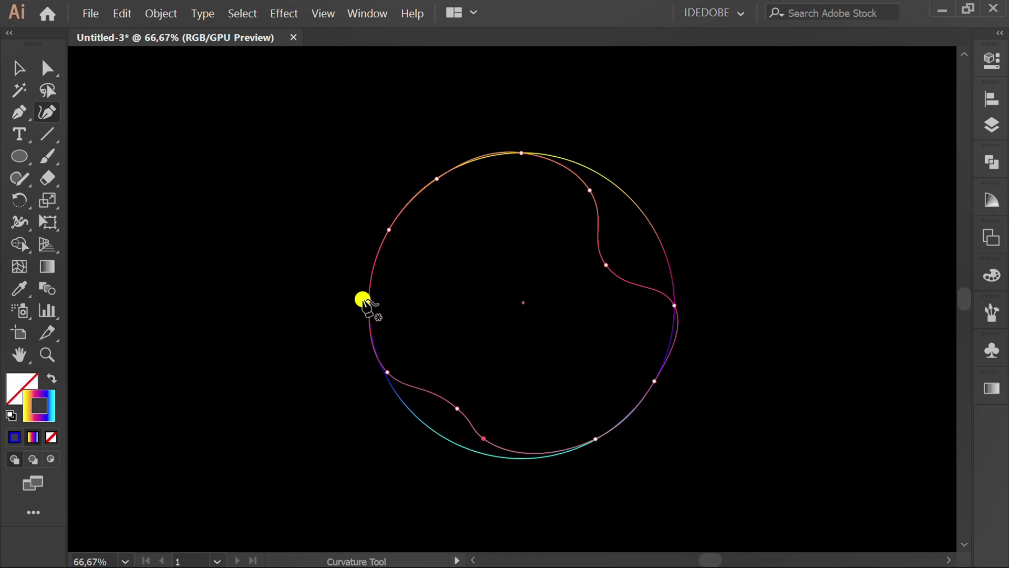
{"action": "left_click_drag", "start_coordinate": [389, 229], "coordinate": [403, 236]}
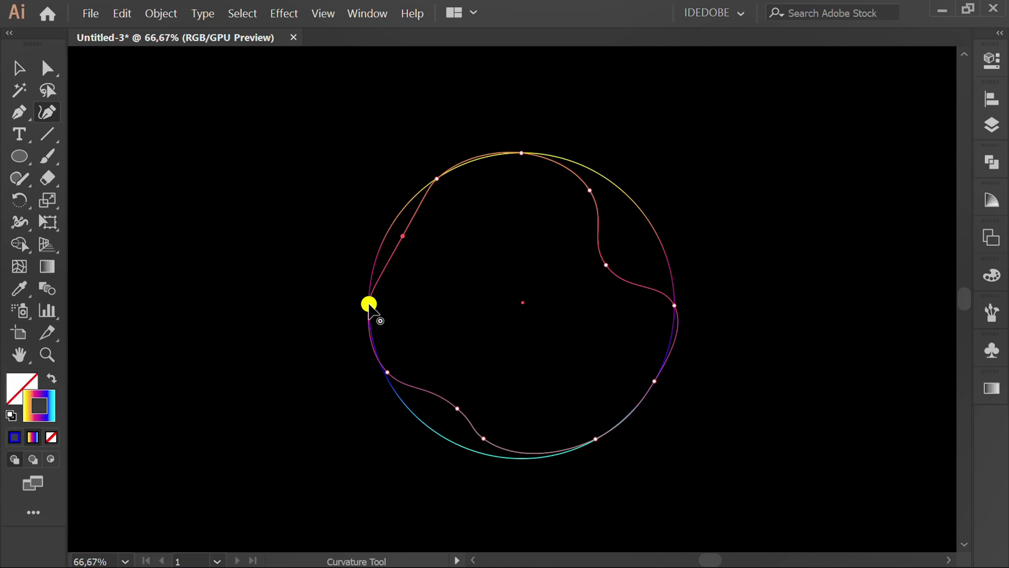
{"action": "left_click_drag", "start_coordinate": [369, 304], "coordinate": [374, 274]}
{"action": "left_click_drag", "start_coordinate": [402, 235], "coordinate": [417, 227]}
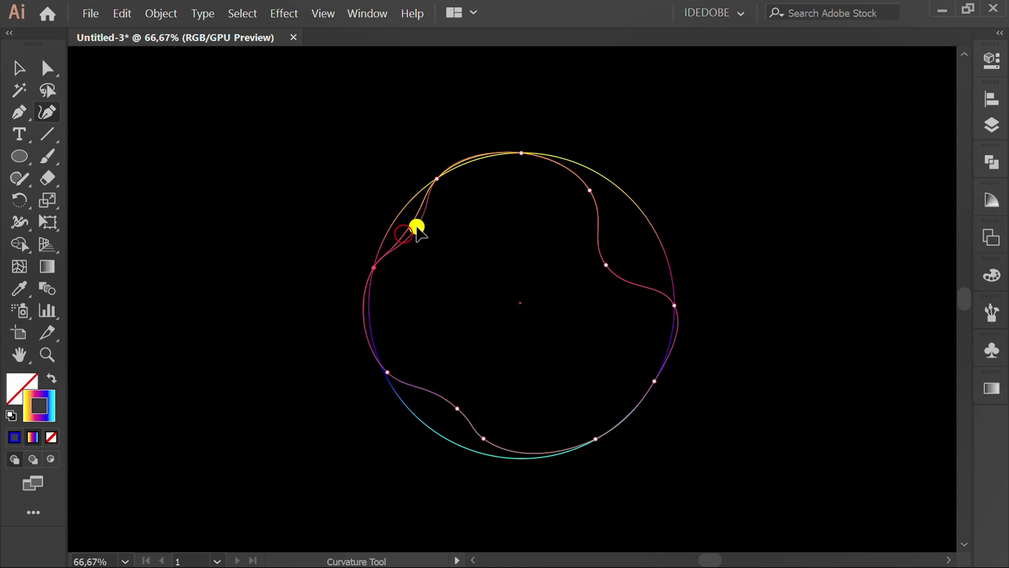
{"action": "left_click_drag", "start_coordinate": [437, 179], "coordinate": [426, 192]}
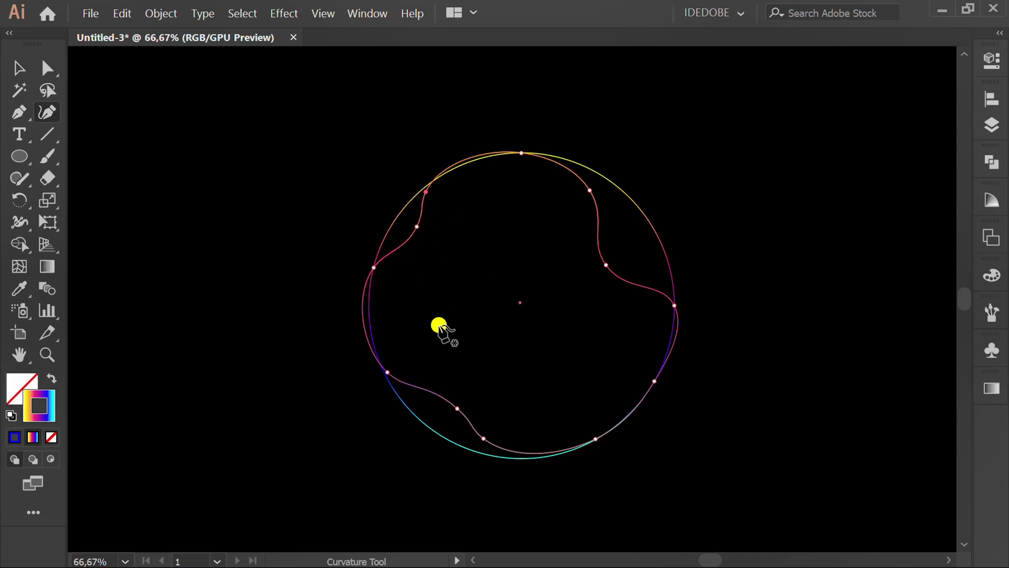
- Remove the stroke from the wavy path in Properties
{"action": "key", "text": "v"}
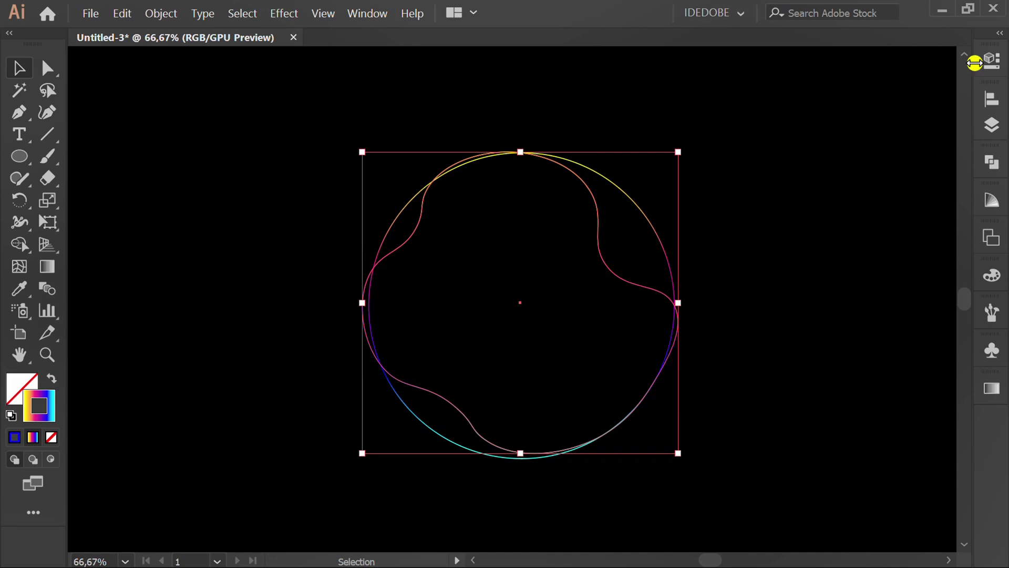
{"action": "left_click", "coordinate": [991, 59]}
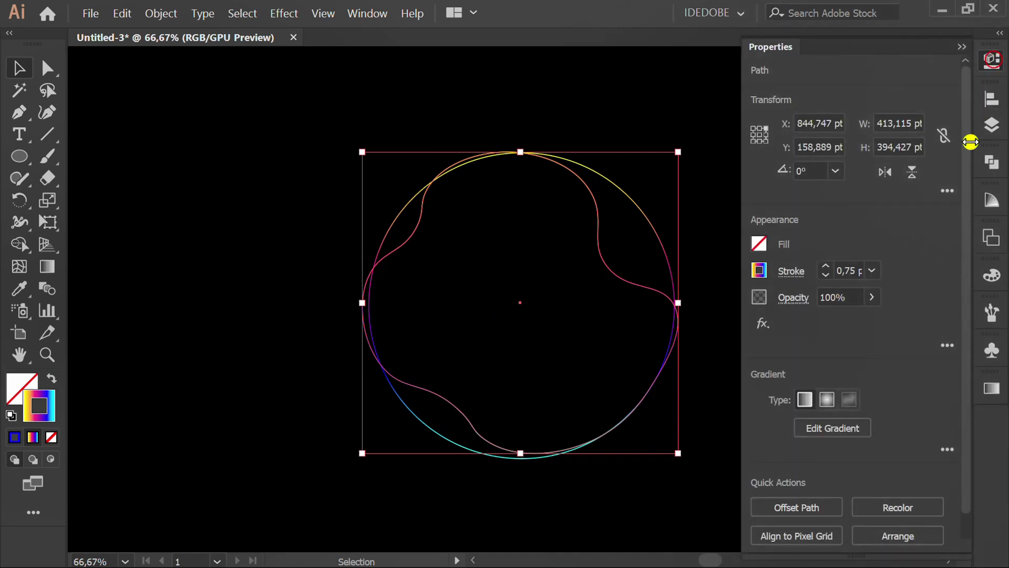
{"action": "left_click", "coordinate": [826, 273]}
{"action": "left_click", "coordinate": [825, 273]}
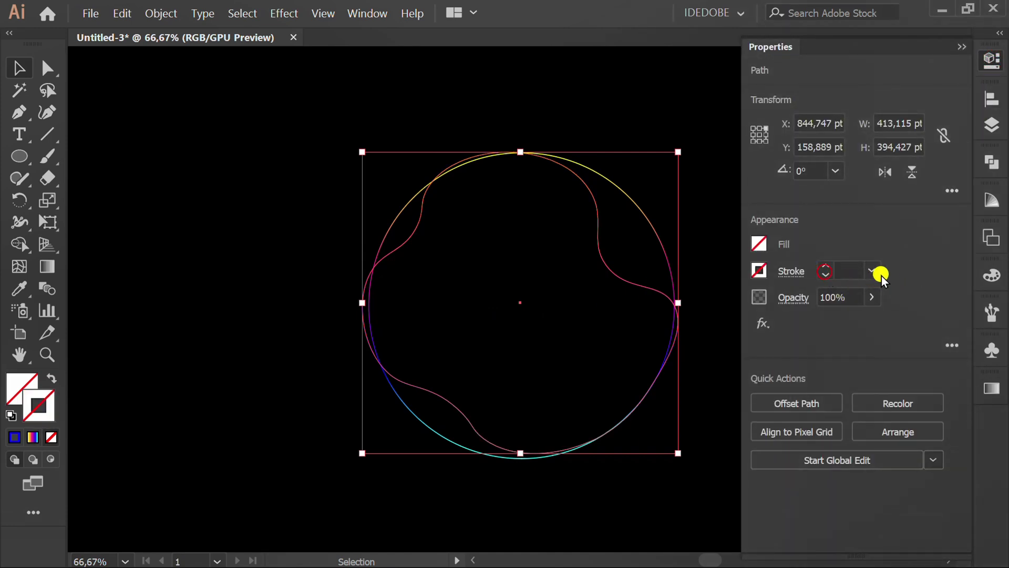
{"action": "left_click", "coordinate": [960, 47]}
{"action": "left_click", "coordinate": [730, 287]}
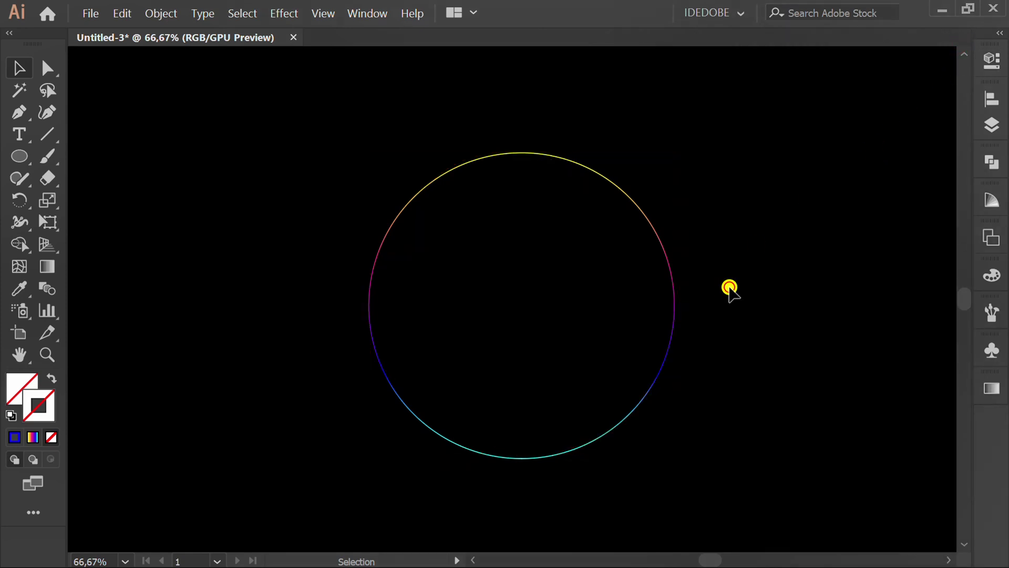
- Unlock the gradient circle, select both paths, and blend them with Alt+Ctrl+B
{"action": "key", "text": "ctrl+alt"}
{"action": "key", "text": "ctrl+alt+2"}
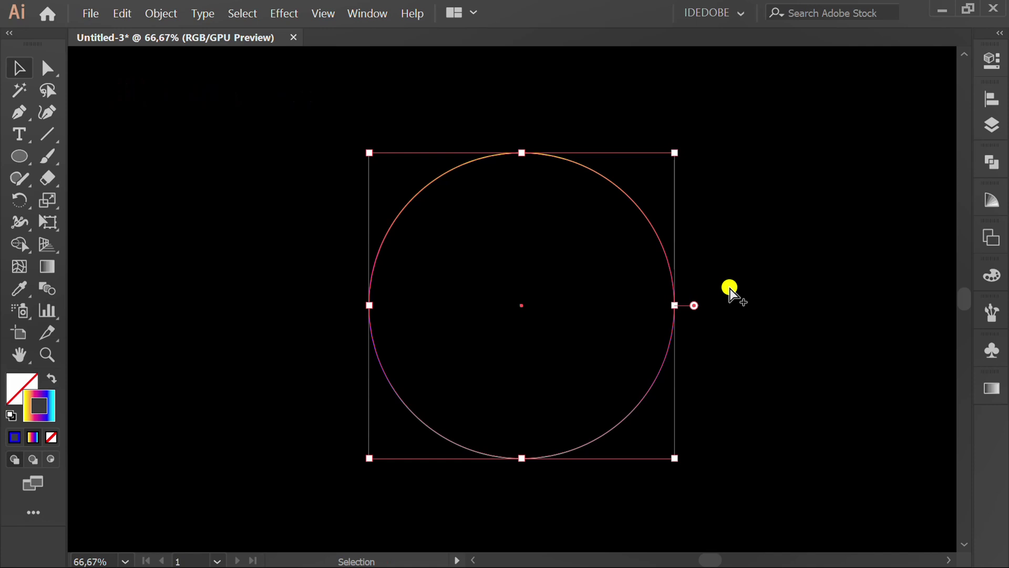
{"action": "left_click", "coordinate": [730, 284]}
{"action": "left_click_drag", "start_coordinate": [793, 90], "coordinate": [287, 506]}
{"action": "key", "text": "ctrl+alt+b"}
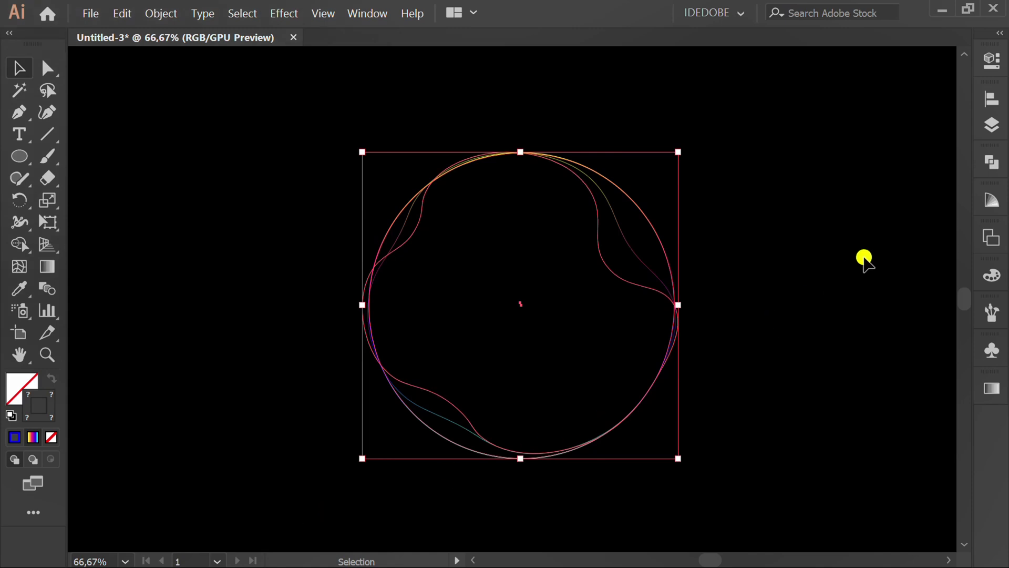
- Set the blend to 200 Specified Steps with Align to Path orientation
{"action": "left_click", "coordinate": [992, 58]}
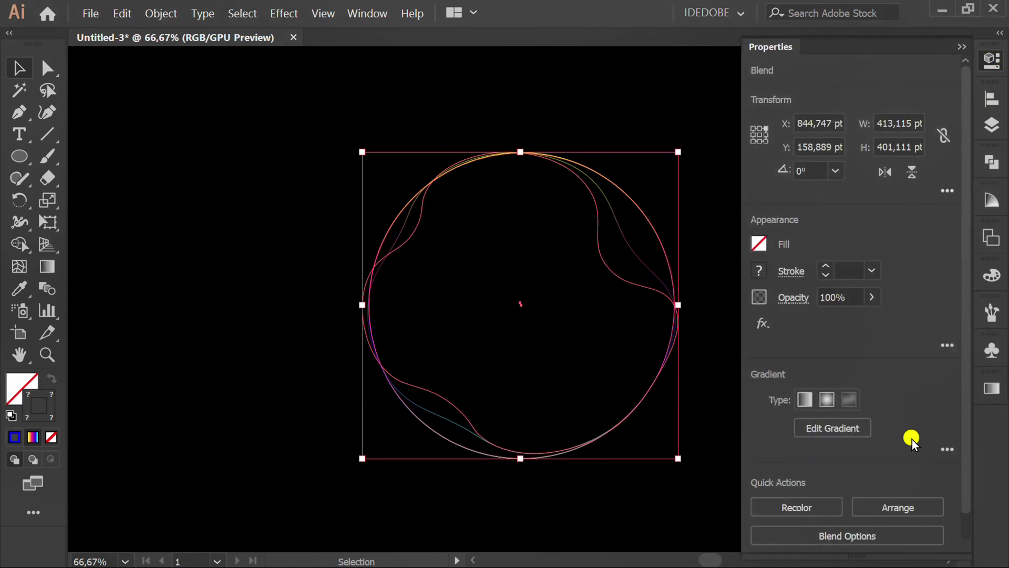
{"action": "scroll", "coordinate": [906, 414], "scroll_direction": "down", "scroll_amount": 1}
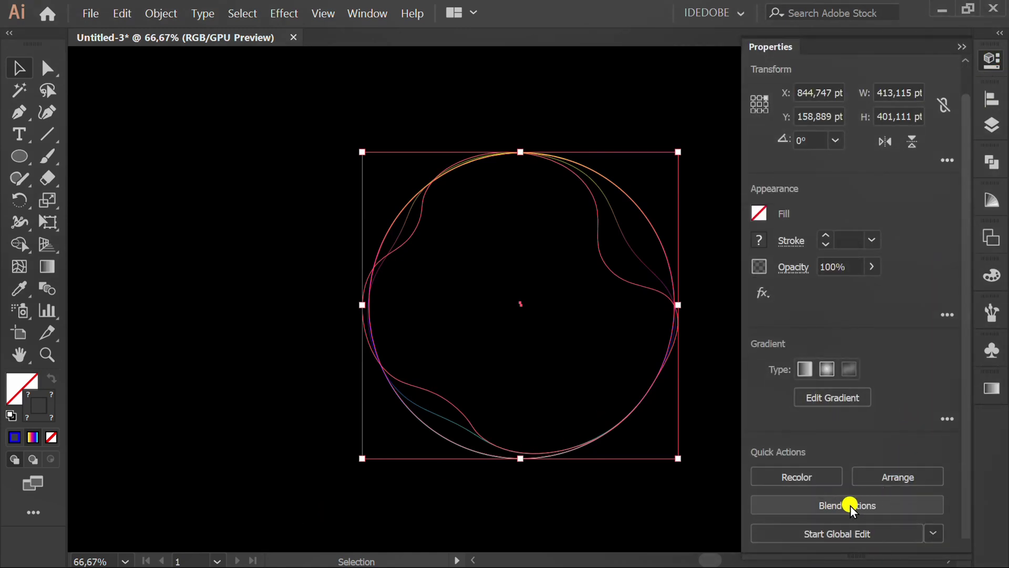
{"action": "left_click", "coordinate": [883, 505]}
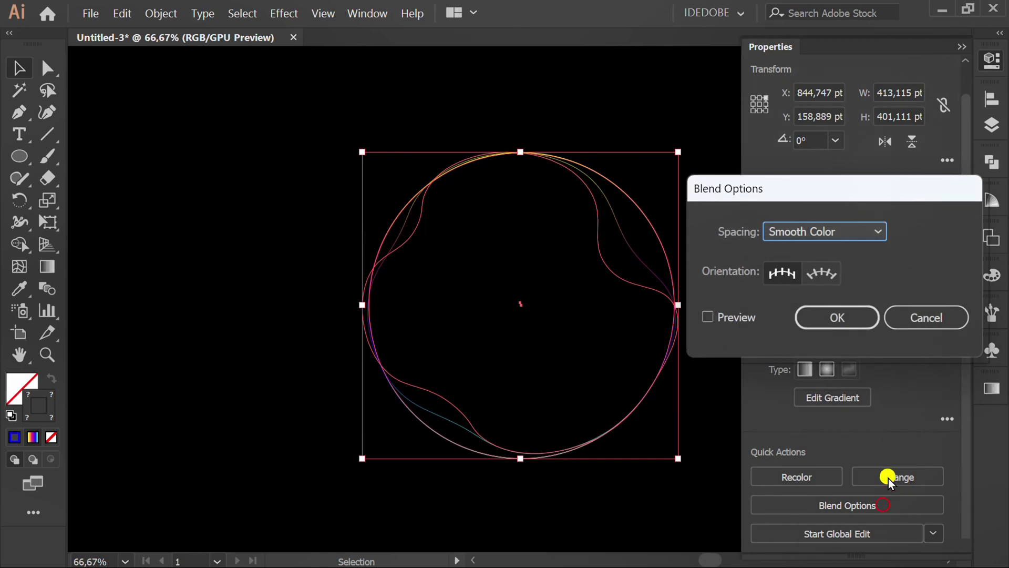
{"action": "left_click", "coordinate": [715, 318]}
{"action": "left_click", "coordinate": [835, 231]}
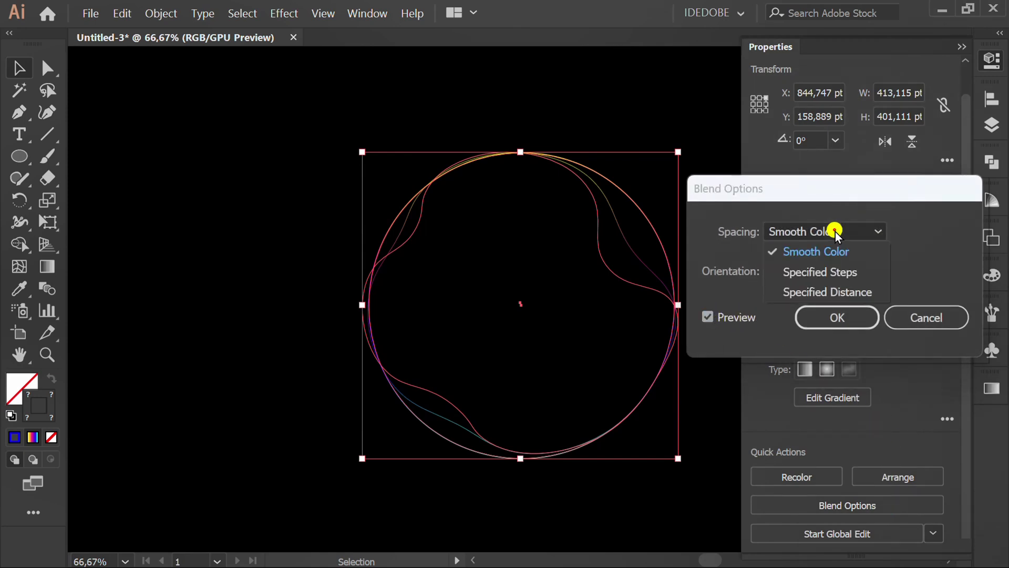
{"action": "left_click", "coordinate": [830, 271]}
{"action": "left_click", "coordinate": [827, 275]}
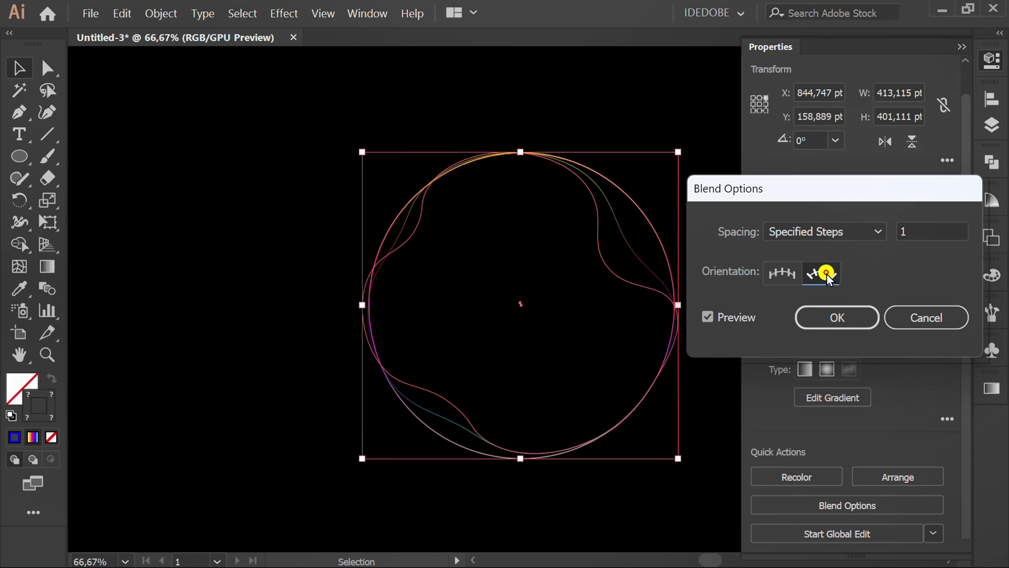
{"action": "left_click", "coordinate": [926, 234]}
{"action": "key", "text": "Up"}
{"action": "key", "text": "Up"}
{"action": "key", "text": "Up"}
{"action": "key", "text": "Up"}
{"action": "key", "text": "Up"}
{"action": "key", "text": "Up"}
{"action": "key", "text": "Up"}
{"action": "key", "text": "Up"}
{"action": "key", "text": "Up"}
{"action": "key", "text": "Up"}
{"action": "key", "text": "Up"}
{"action": "key", "text": "Up"}
{"action": "key", "text": "Up"}
{"action": "key", "text": "Up"}
{"action": "key", "text": "Up"}
{"action": "key", "text": "Up"}
{"action": "key", "text": "Up"}
{"action": "key", "text": "Up"}
{"action": "key", "text": "Up"}
{"action": "key", "text": "Up"}
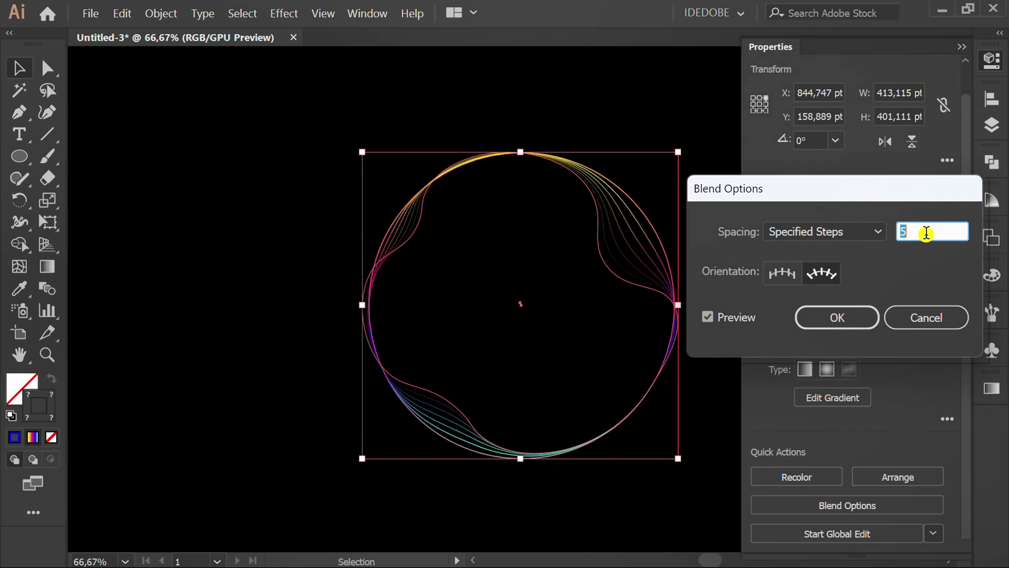
{"action": "type", "text": "200"}
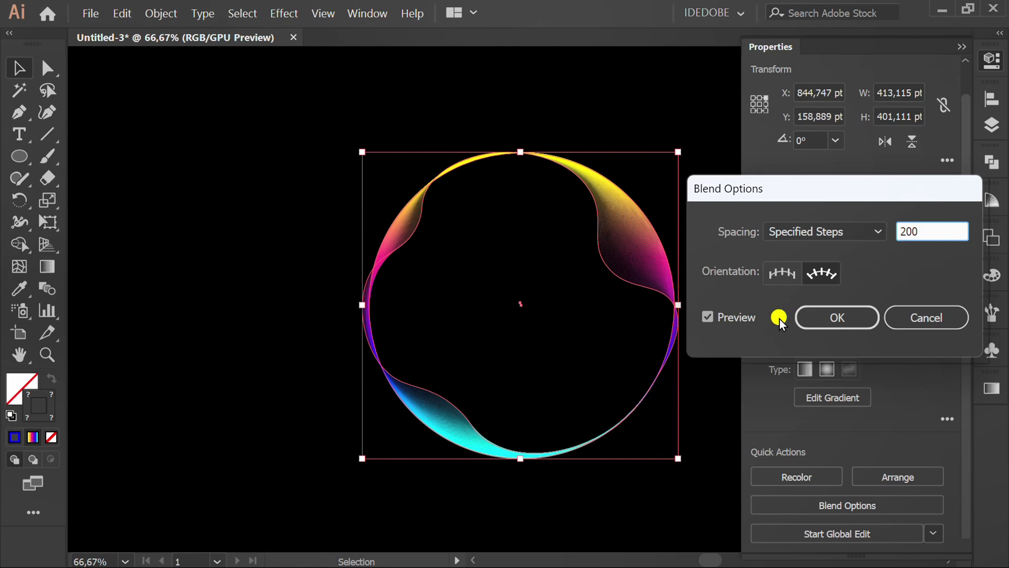
{"action": "left_click", "coordinate": [835, 319]}
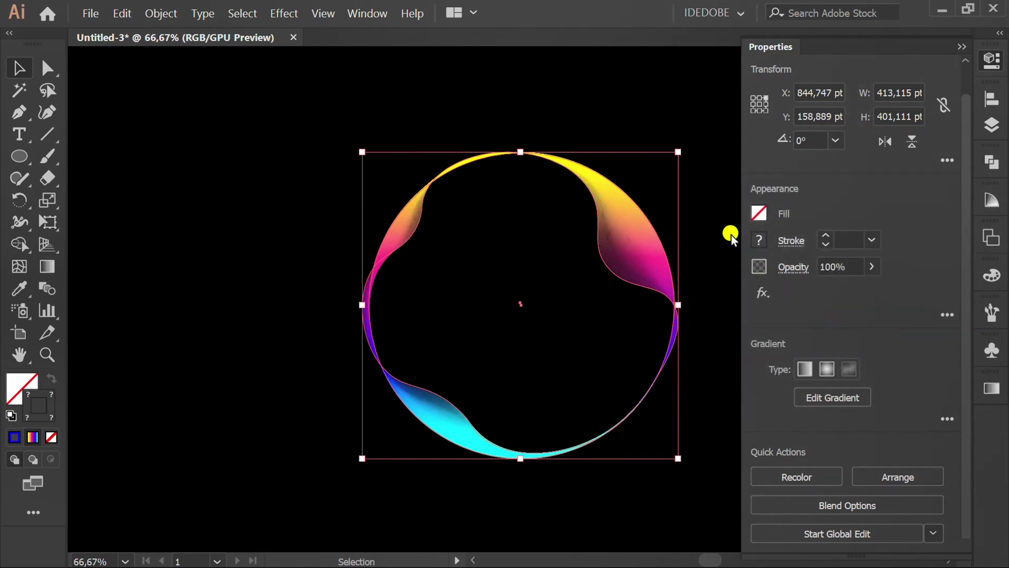
{"action": "left_click", "coordinate": [567, 82]}
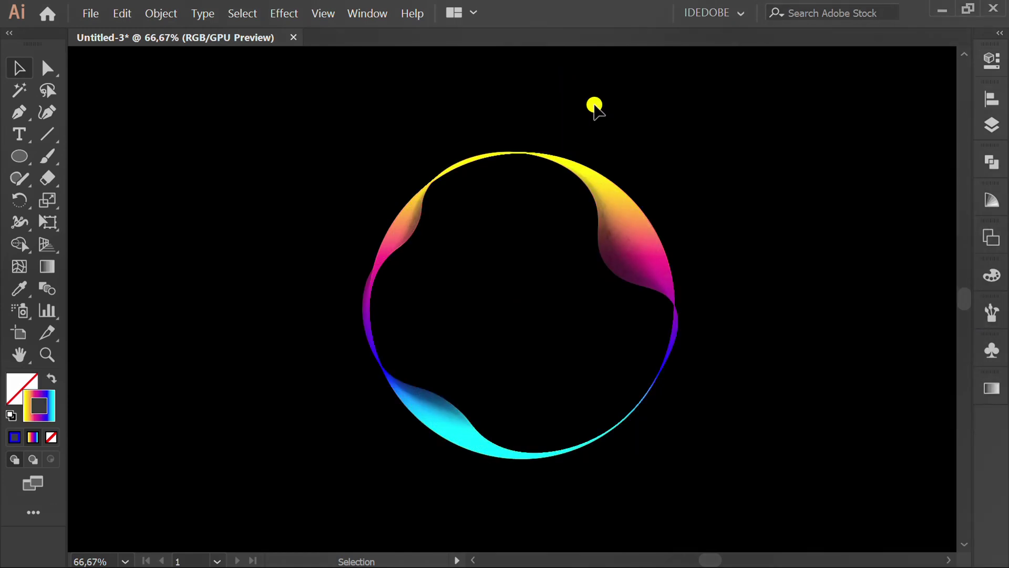
{"action": "key", "text": "a"}
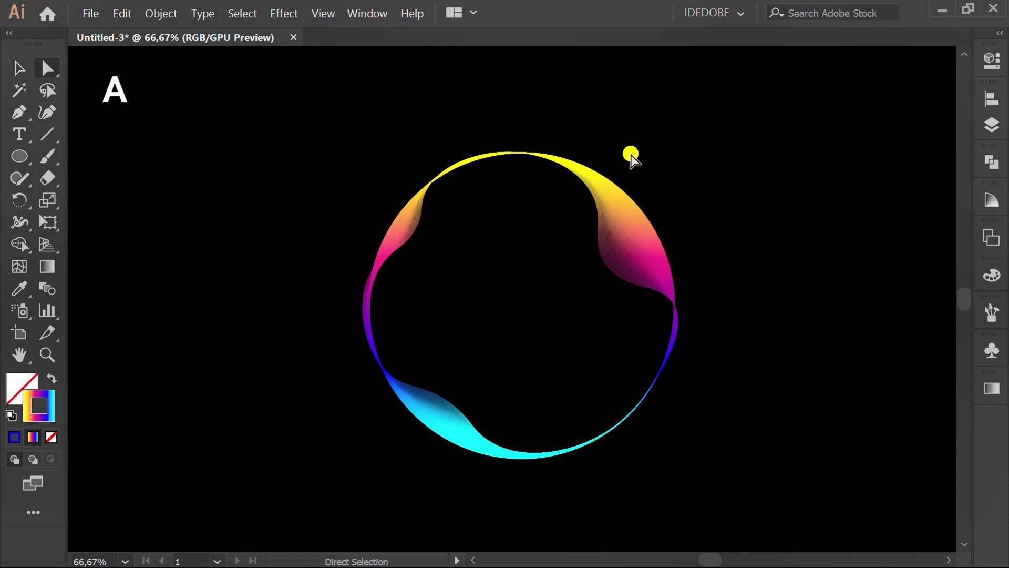
{"action": "left_click", "coordinate": [636, 204]}
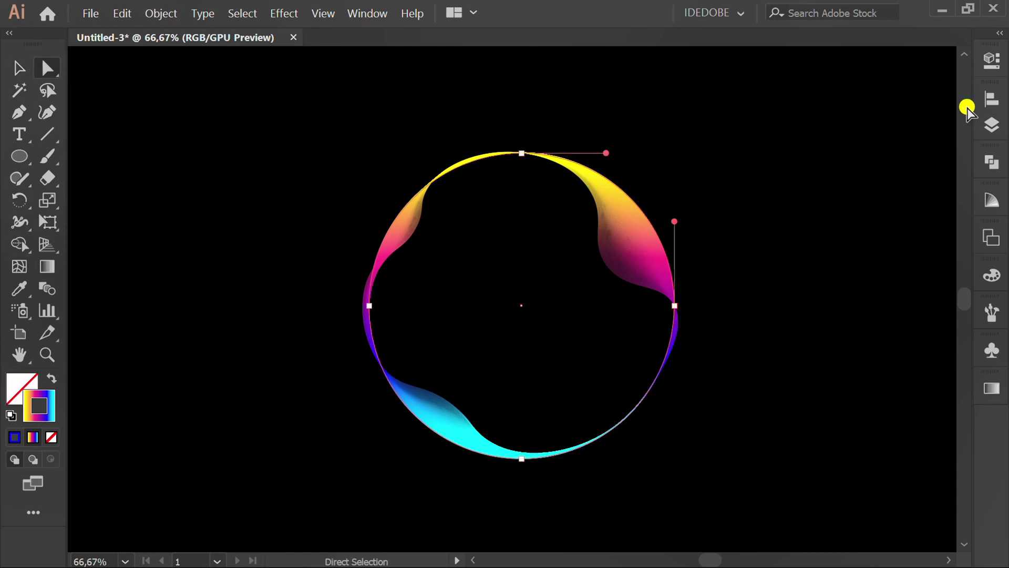
{"action": "left_click", "coordinate": [991, 60]}
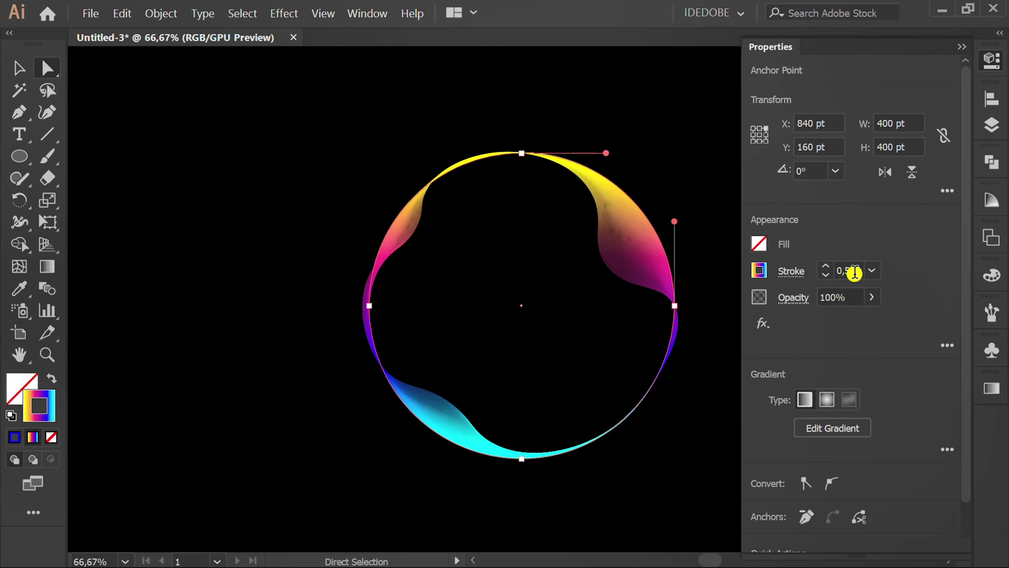
{"action": "left_click", "coordinate": [962, 47]}
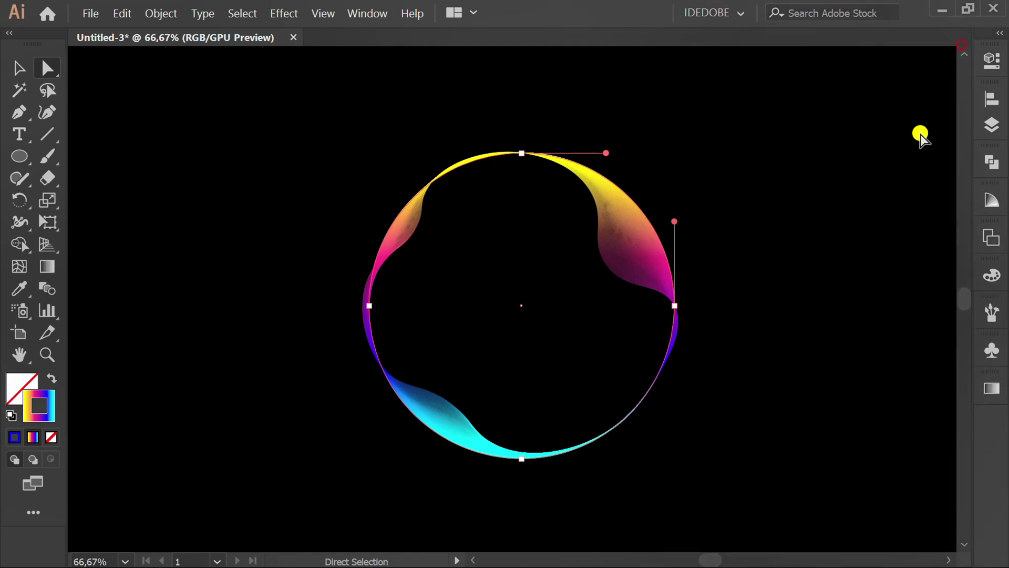
{"action": "left_click", "coordinate": [765, 277]}
{"action": "left_click", "coordinate": [130, 251]}
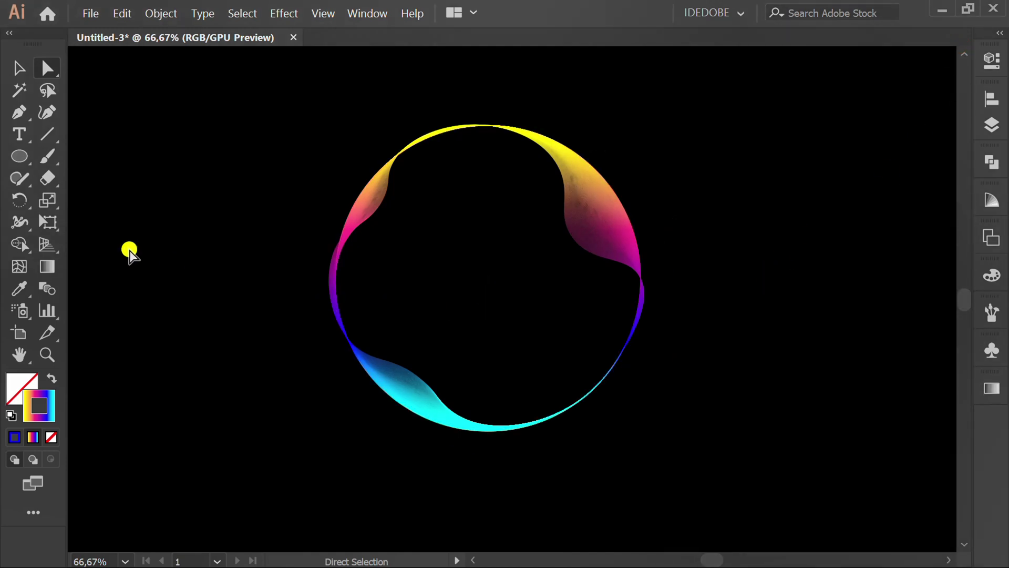
{"action": "left_click_drag", "start_coordinate": [23, 162], "coordinate": [119, 201]}
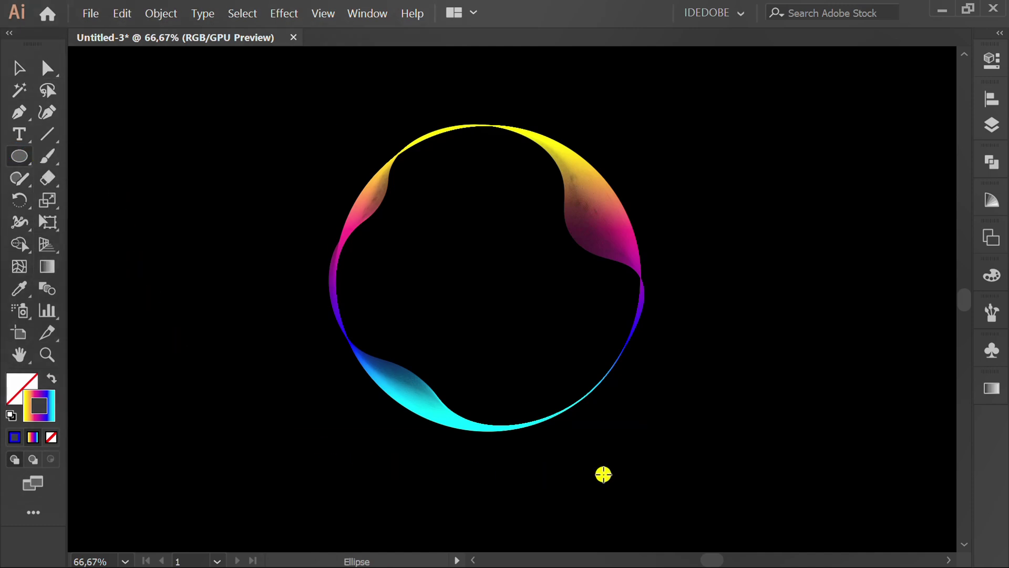
- Draw a flat, strokeless ellipse below the ring filled with the White, Black gradient preset
{"action": "left_click", "coordinate": [992, 396]}
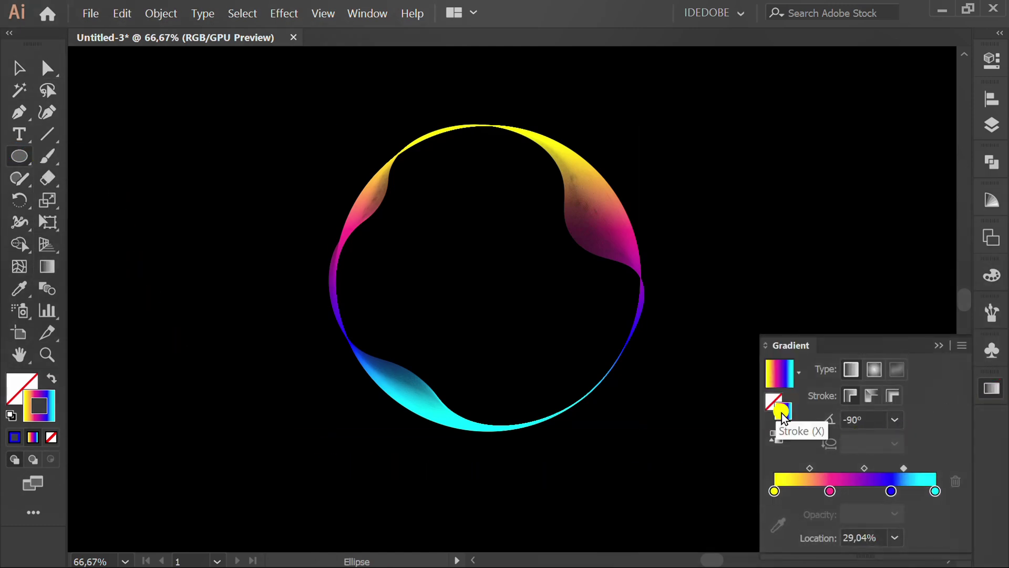
{"action": "key", "text": "slash"}
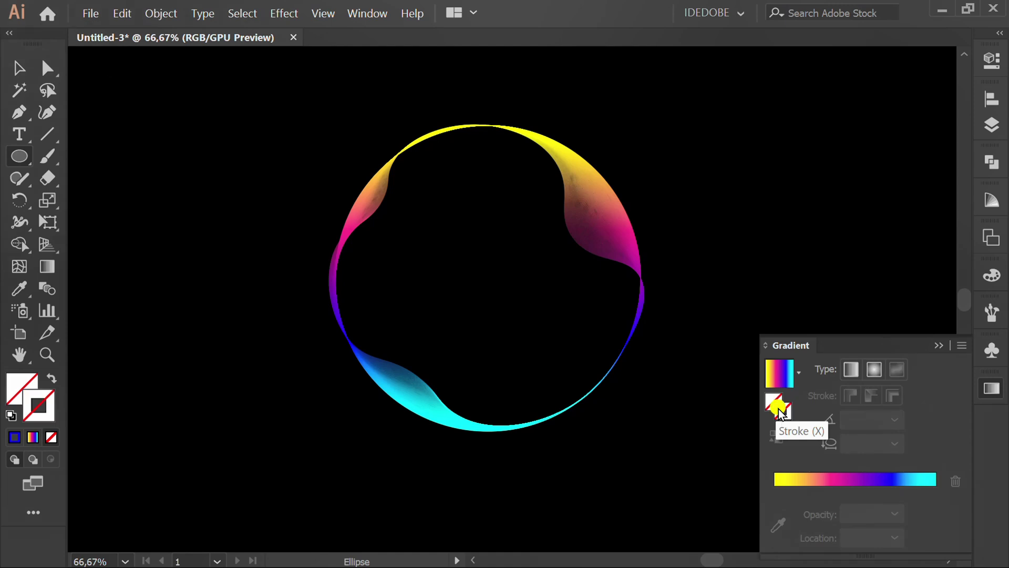
{"action": "left_click", "coordinate": [774, 402]}
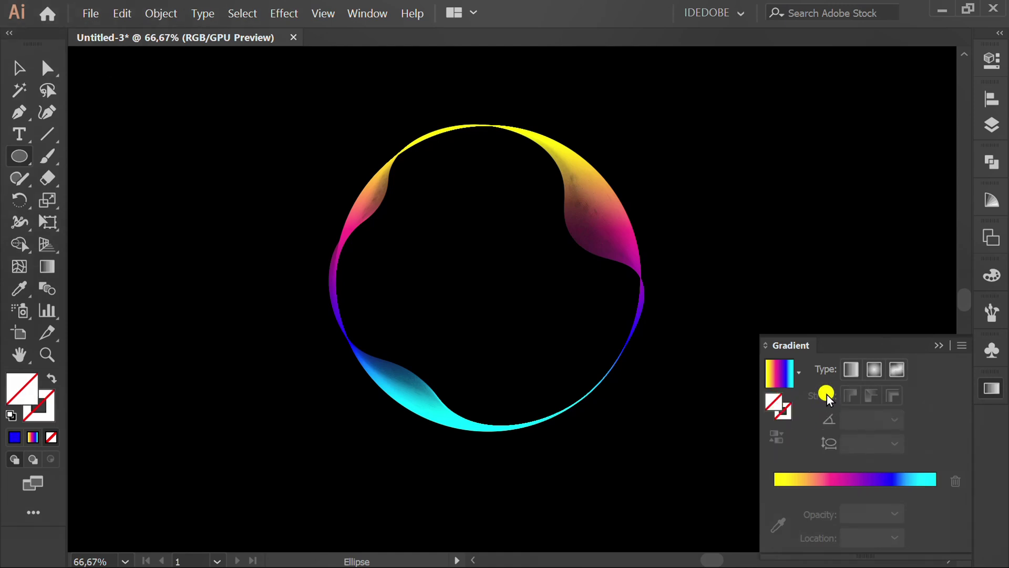
{"action": "left_click", "coordinate": [799, 371]}
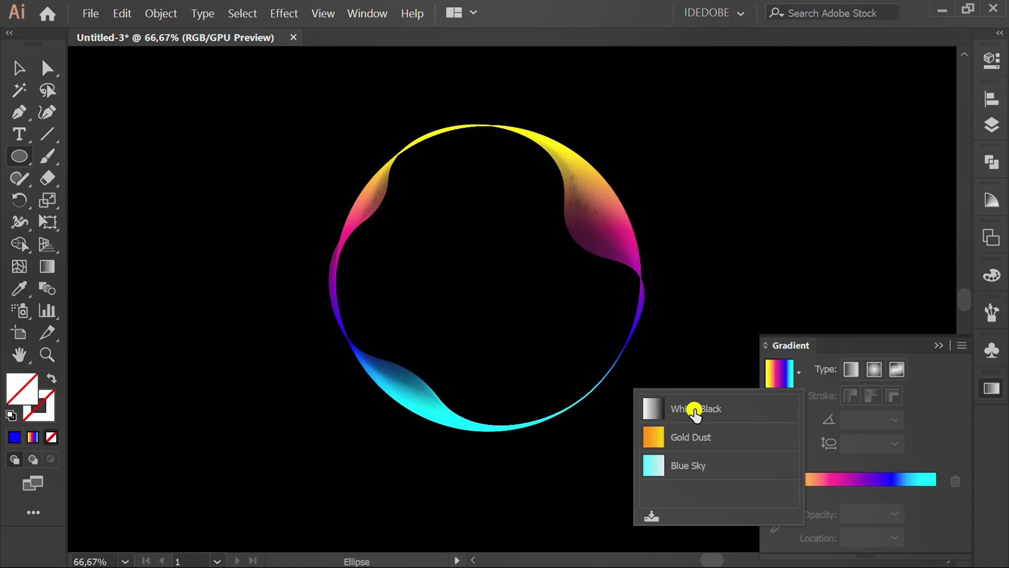
{"action": "left_click", "coordinate": [698, 415]}
{"action": "left_click_drag", "start_coordinate": [405, 453], "coordinate": [589, 494]}
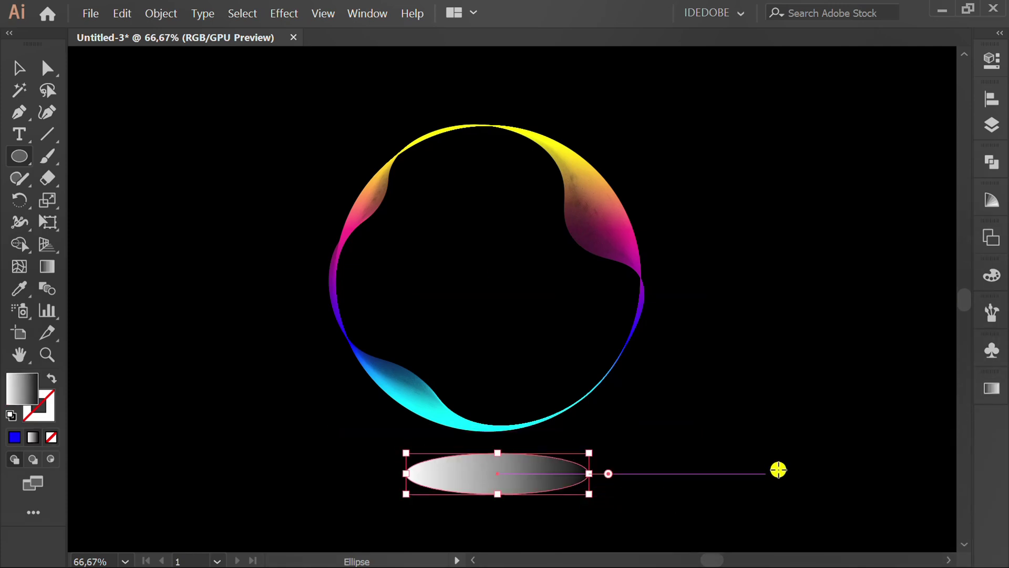
- Make the ellipse gradient radial, with a cyan centre stop and an outer stop at 0% opacity
{"action": "left_click", "coordinate": [992, 388]}
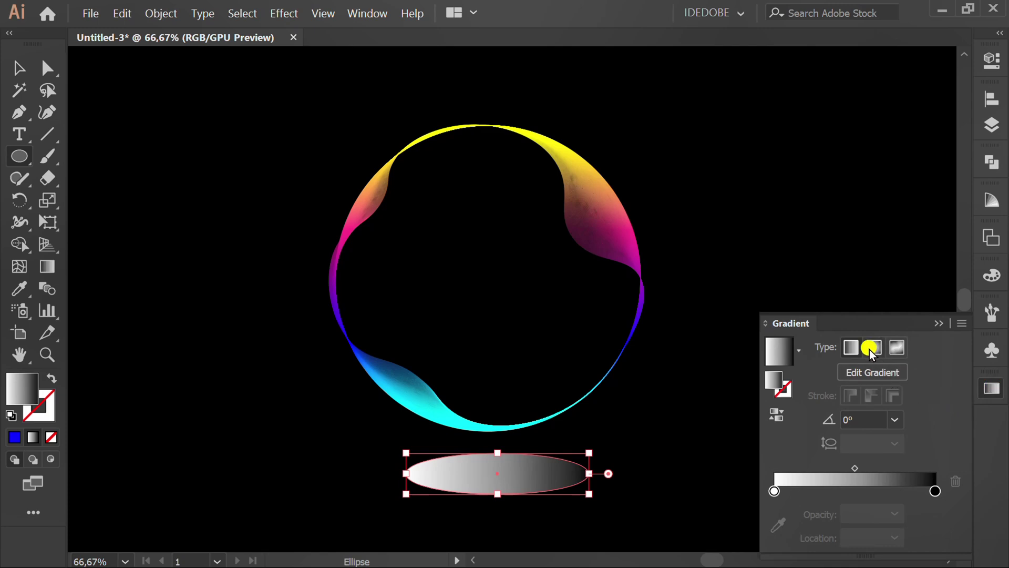
{"action": "left_click", "coordinate": [870, 349]}
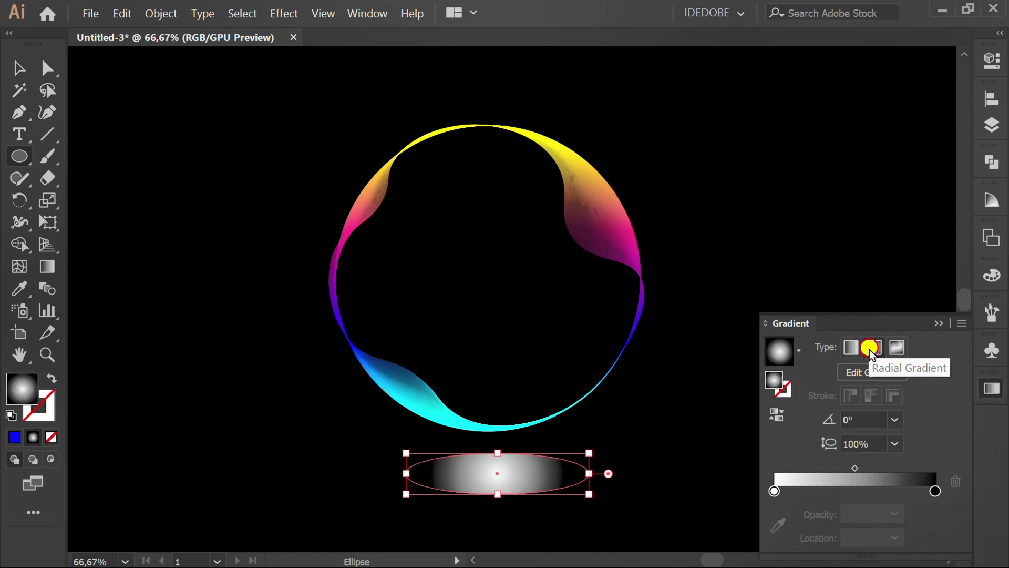
{"action": "double_click", "coordinate": [774, 491]}
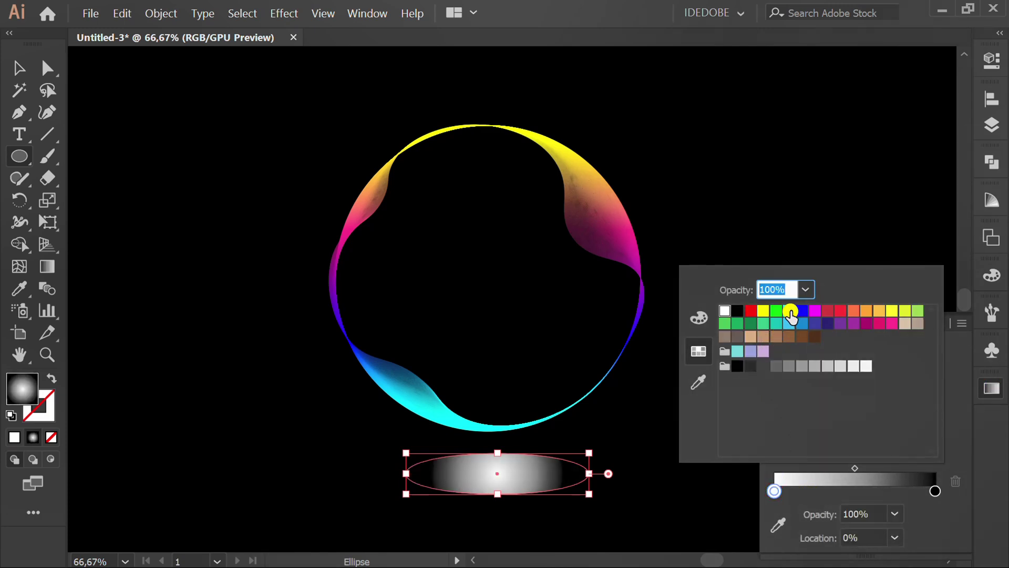
{"action": "left_click", "coordinate": [790, 311]}
{"action": "left_click", "coordinate": [936, 494]}
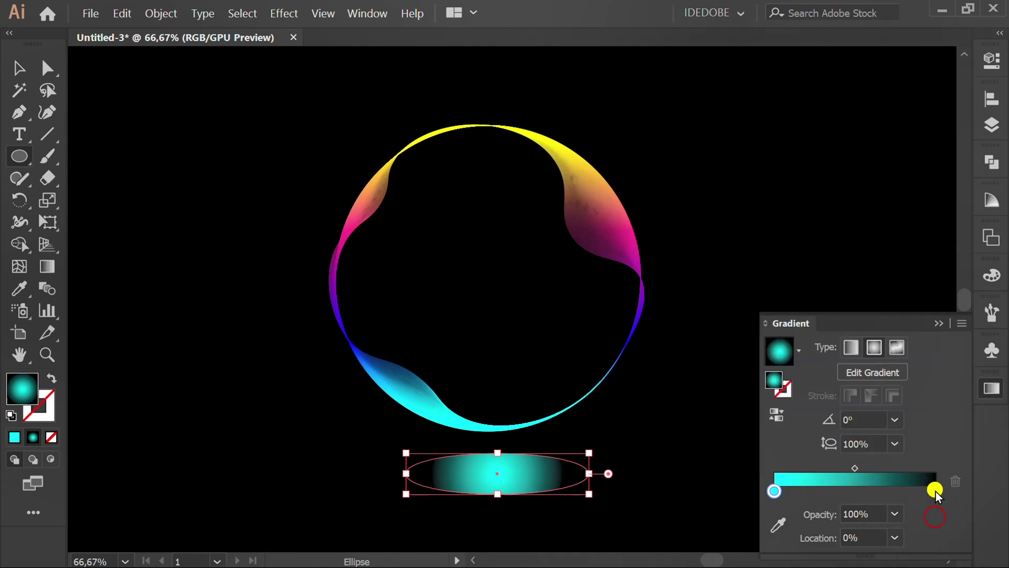
{"action": "double_click", "coordinate": [936, 491]}
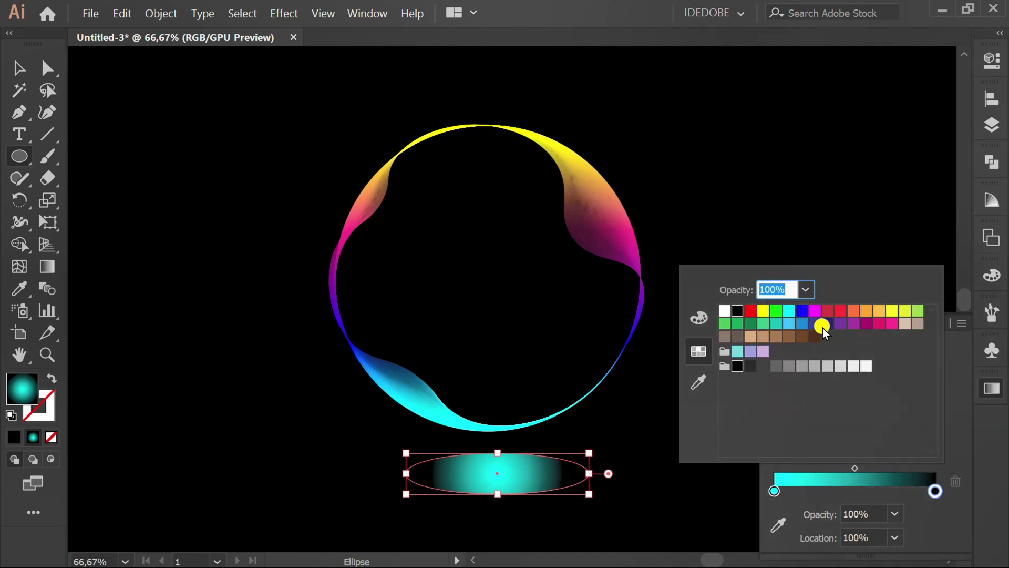
{"action": "left_click", "coordinate": [805, 289]}
{"action": "left_click", "coordinate": [829, 310]}
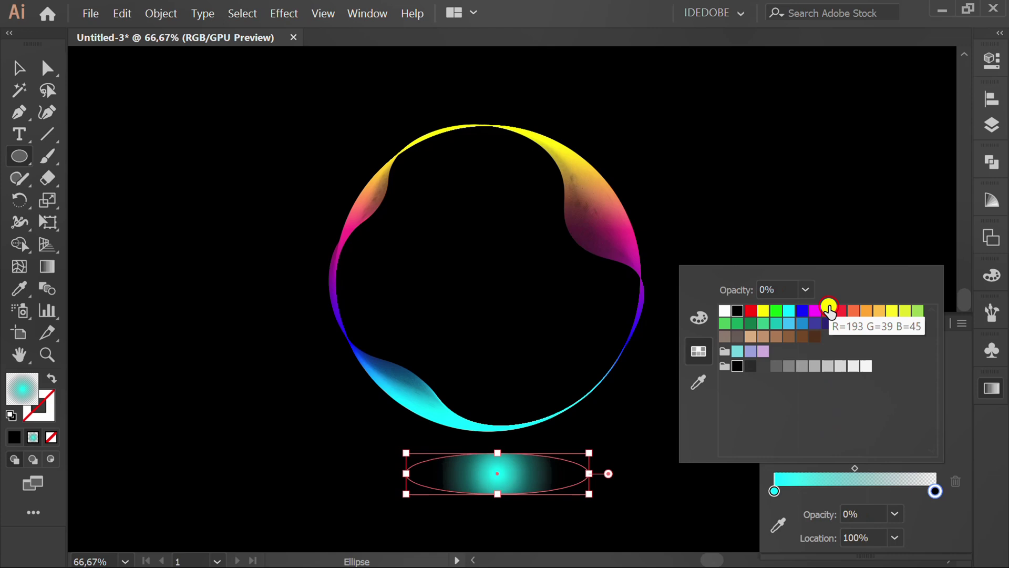
{"action": "left_click", "coordinate": [944, 523]}
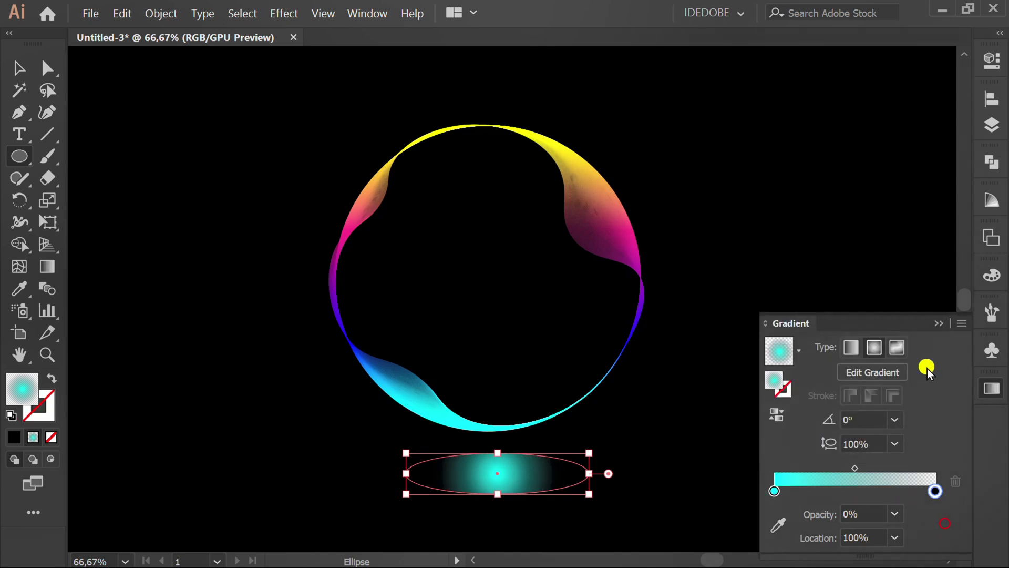
{"action": "left_click", "coordinate": [937, 322]}
- Use the Gradient tool to flatten the cyan glow vertically and stretch it wider
{"action": "scroll", "coordinate": [507, 523], "scroll_direction": "up", "scroll_amount": 2}
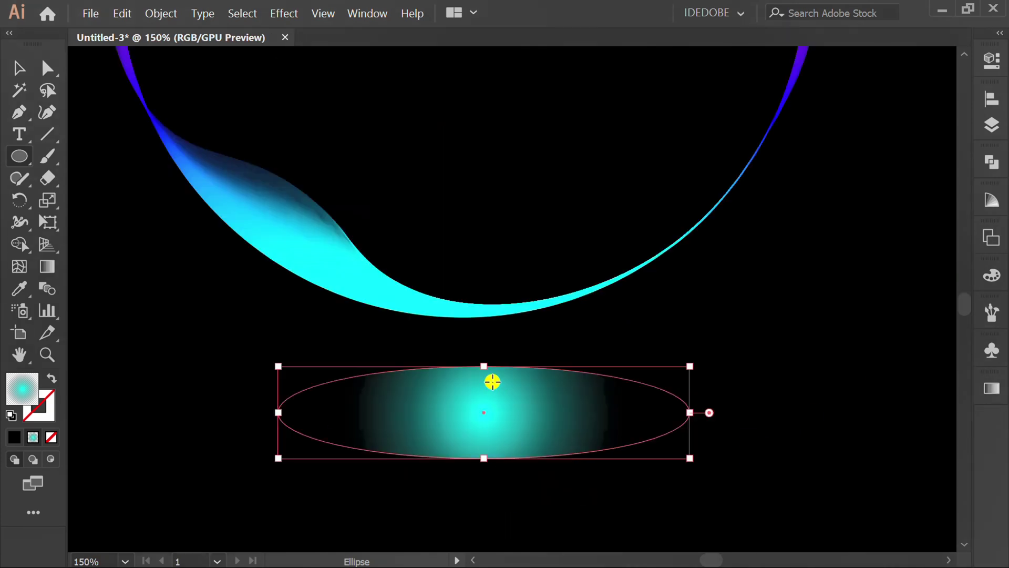
{"action": "key", "text": "g"}
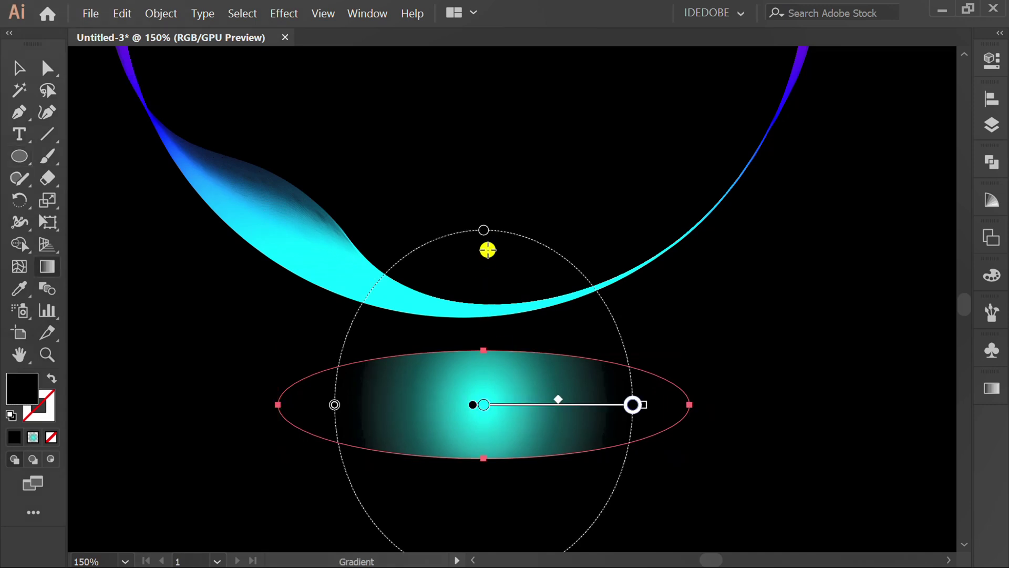
{"action": "left_click_drag", "start_coordinate": [484, 232], "coordinate": [489, 365]}
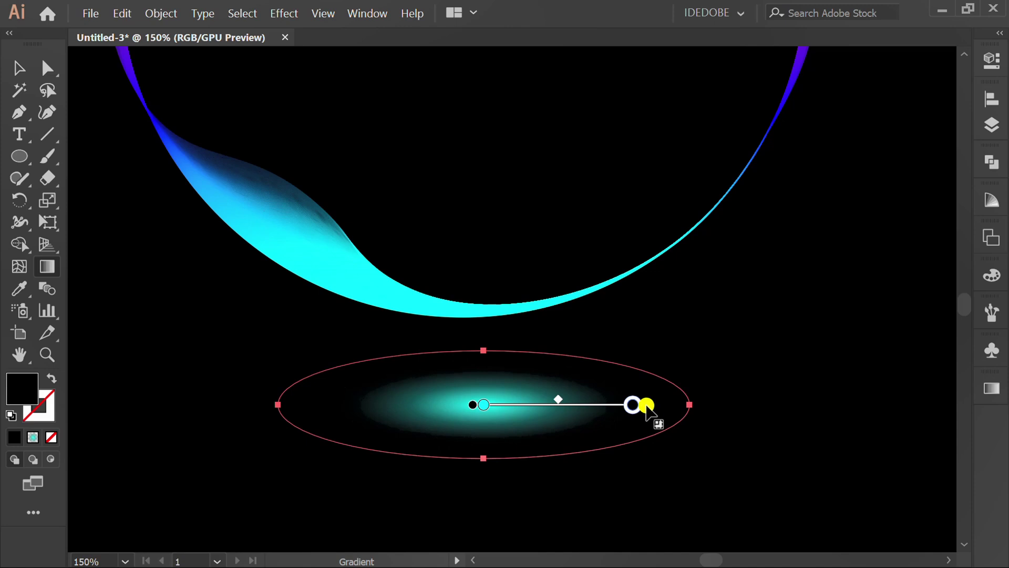
{"action": "left_click_drag", "start_coordinate": [644, 408], "coordinate": [746, 404]}
{"action": "key", "text": "v"}
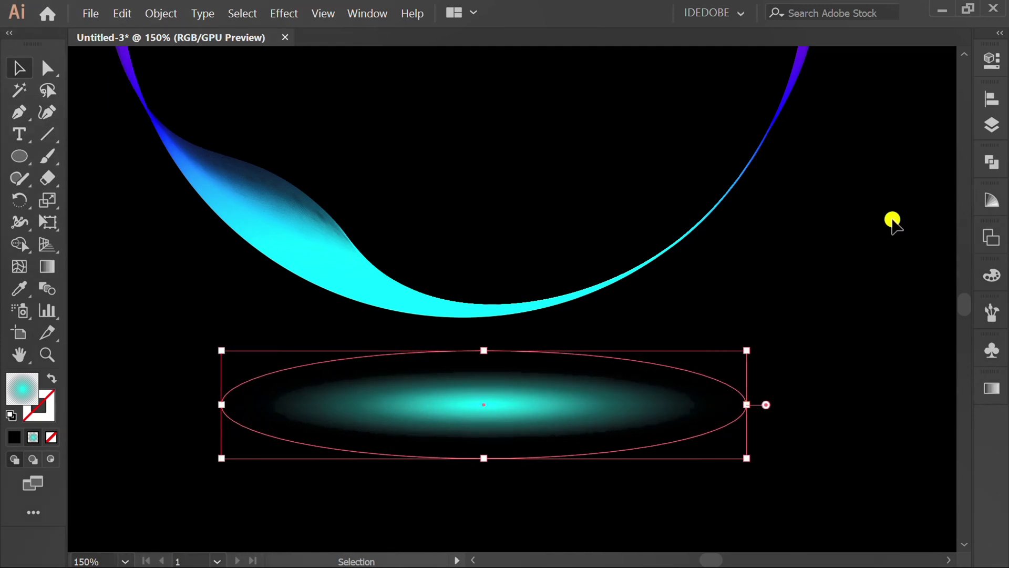
- Align the cyan glow ellipse to the horizontal centre of the artboard, deselect it, and zoom out
{"action": "left_click", "coordinate": [988, 104]}
{"action": "left_click", "coordinate": [809, 131]}
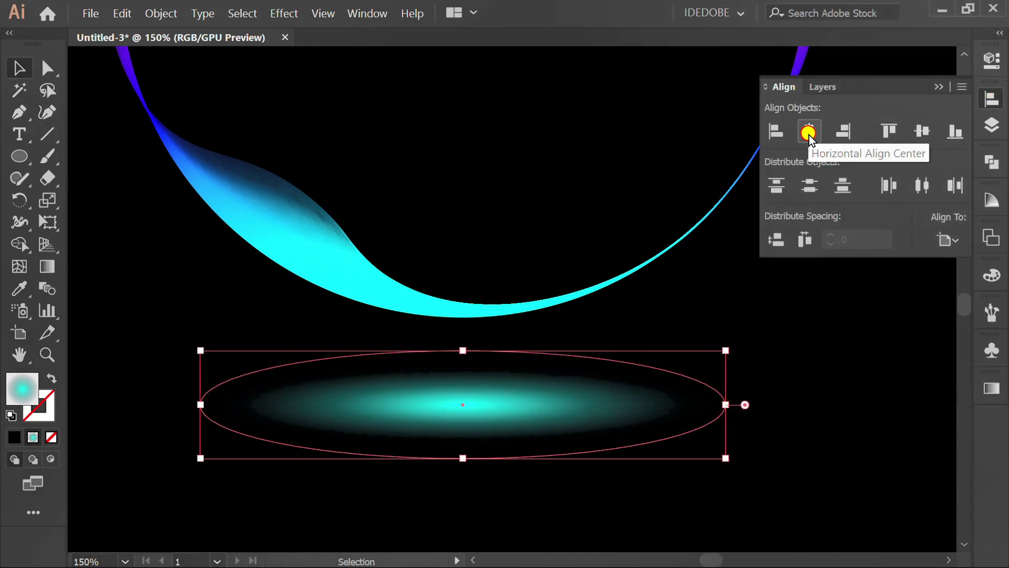
{"action": "left_click", "coordinate": [536, 522]}
{"action": "left_click", "coordinate": [536, 523]}
{"action": "key", "text": "ctrl+minus"}
{"action": "key", "text": "ctrl+minus"}
{"action": "key", "text": "ctrl+minus"}
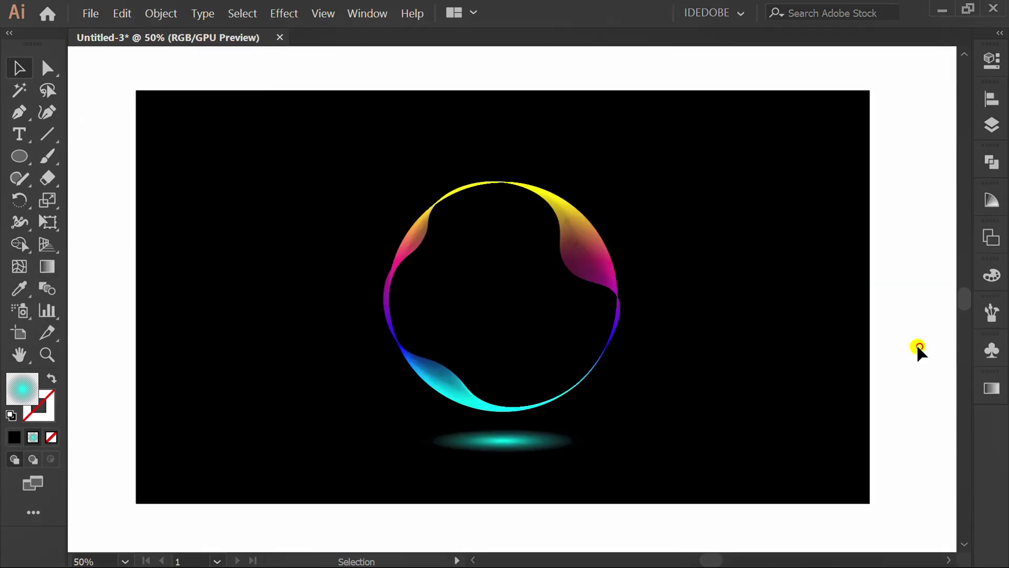